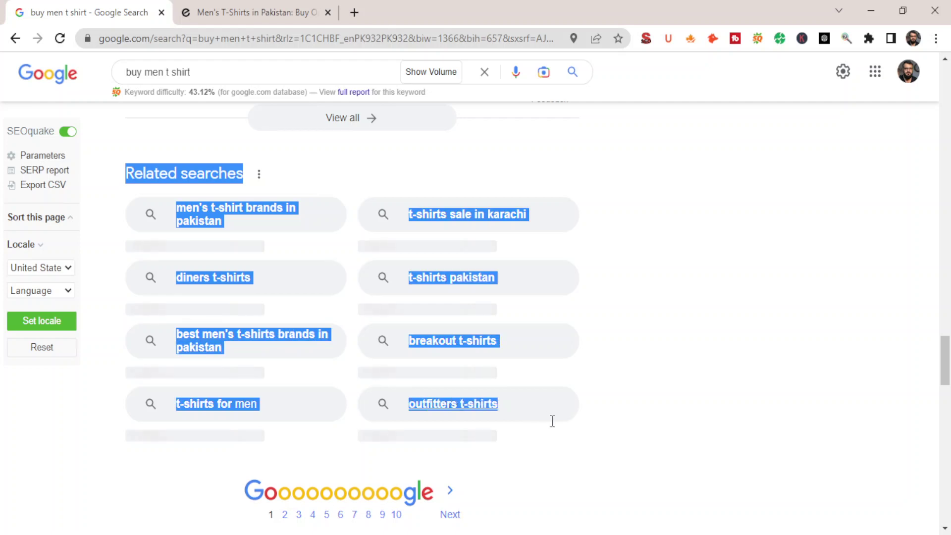
pyautogui.click(317, 162)
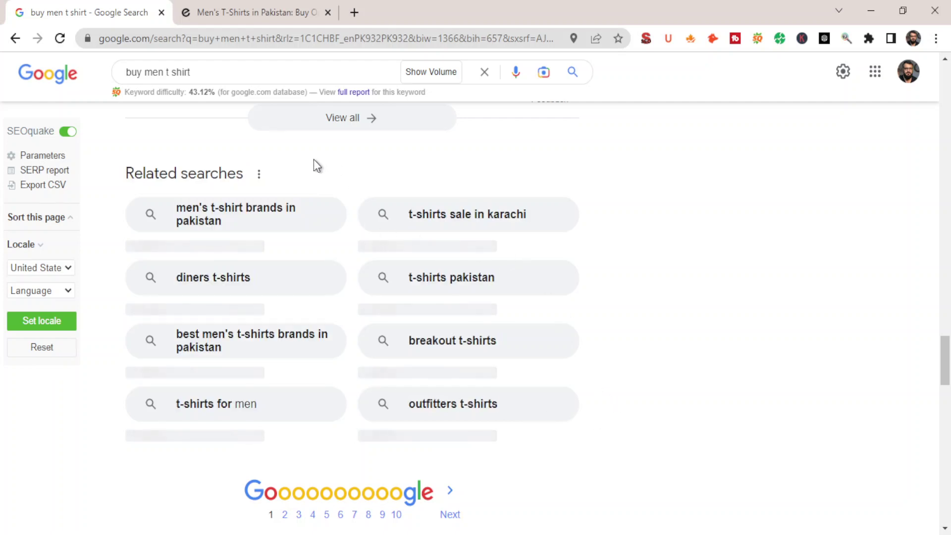
pyautogui.scroll(2, 269, 131)
pyautogui.click(165, 79)
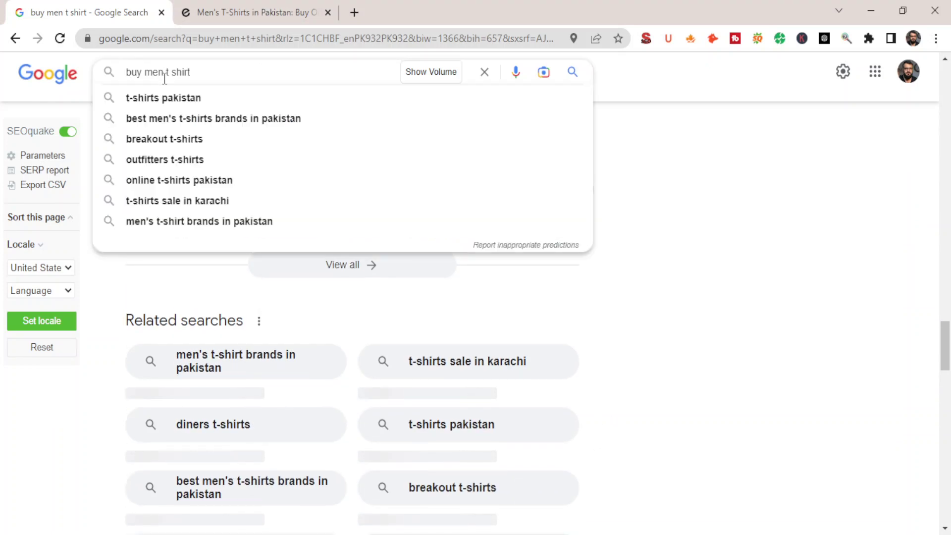
pyautogui.hotkey('ctrl', 'a')
pyautogui.click(163, 73)
pyautogui.click(494, 320)
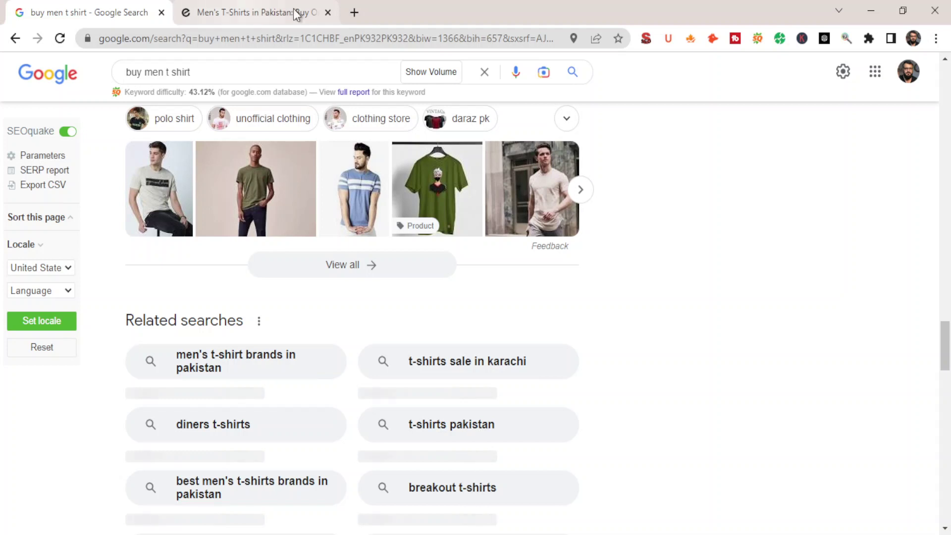
# Step: Open the ChatGPT chat page in a new browser tab and pass the human verification check
pyautogui.click(354, 12)
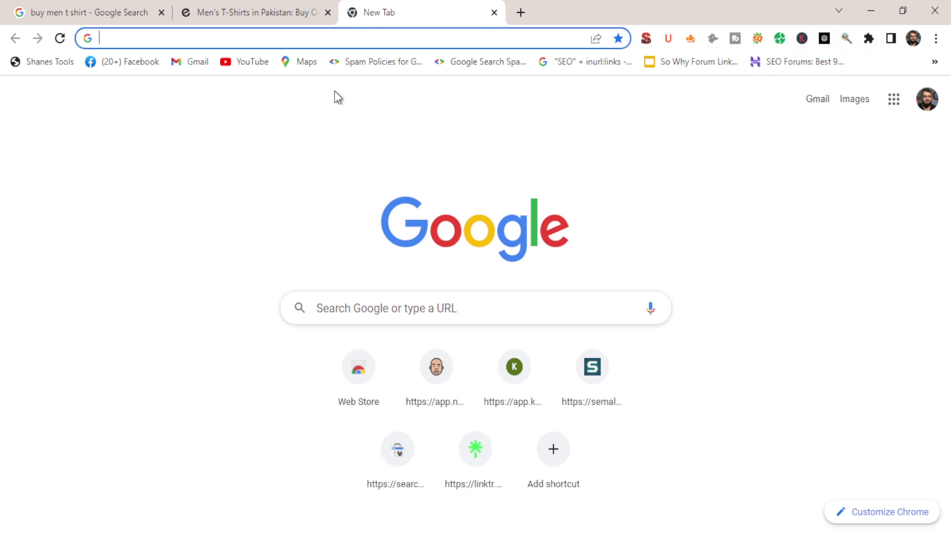
pyautogui.click(497, 15)
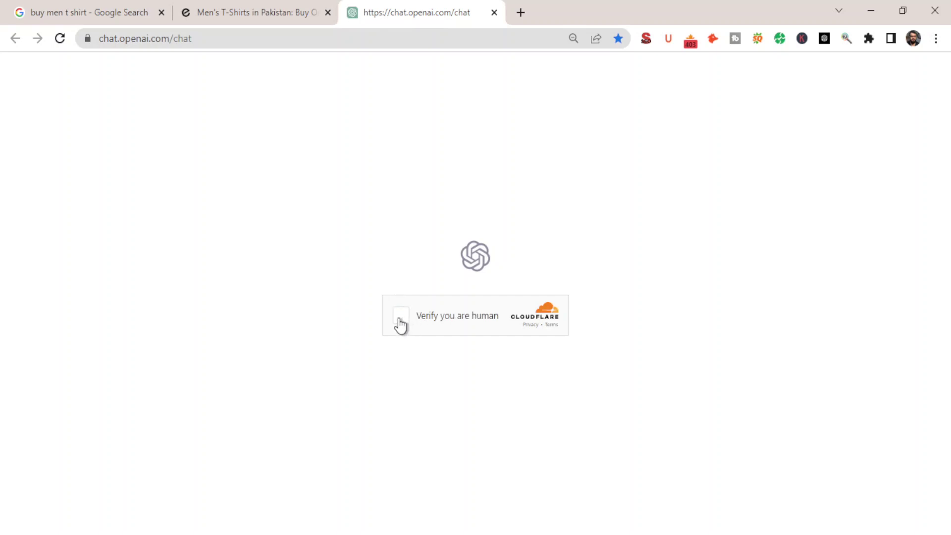
pyautogui.click(401, 318)
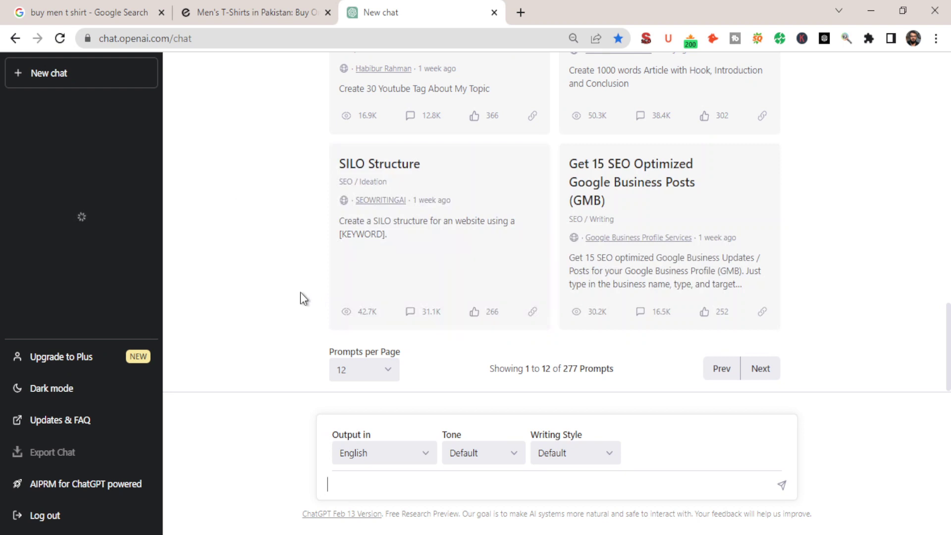
# Step: Return to the Google results and select the whole search query "buy men t shirt"
pyautogui.click(245, 1)
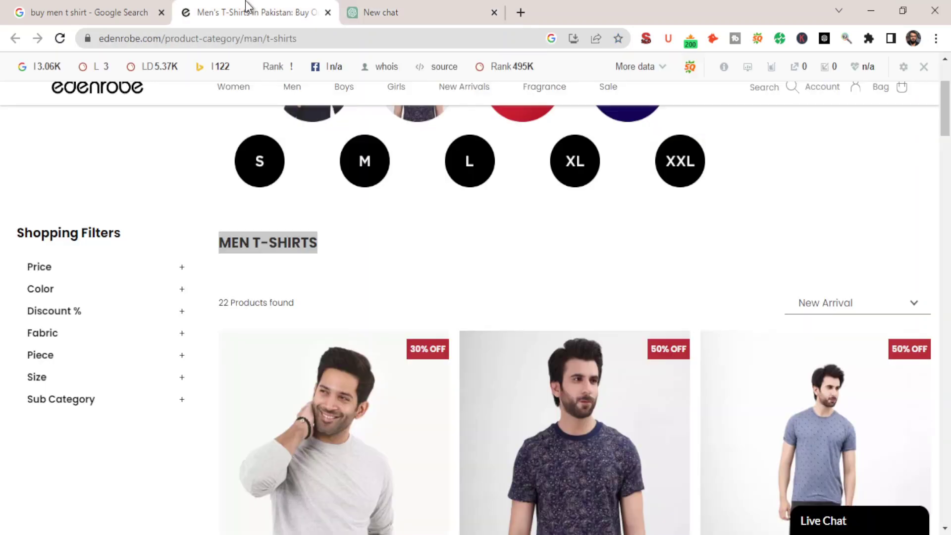
pyautogui.click(94, 7)
pyautogui.click(153, 71)
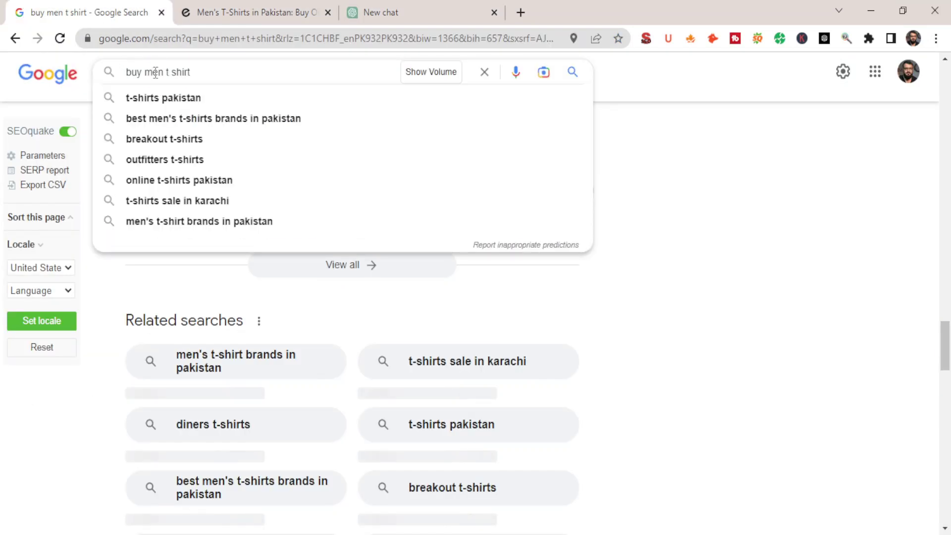
pyautogui.doubleClick(153, 72)
pyautogui.moveTo(202, 70); pyautogui.dragTo(119, 72)
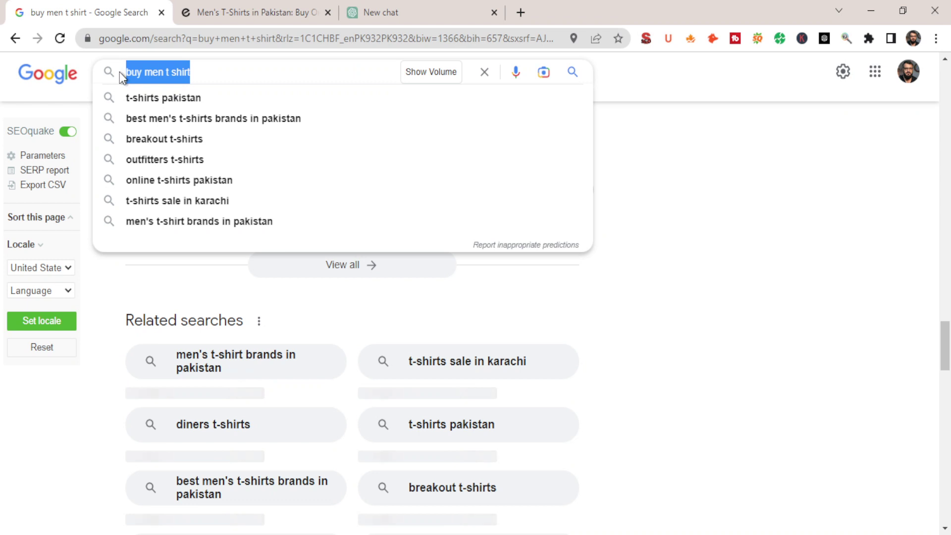
# Step: Draft the ChatGPT prompt "please react as my seo writer. i am going to give you some keywords and you will need to write the content"
pyautogui.click(356, 10)
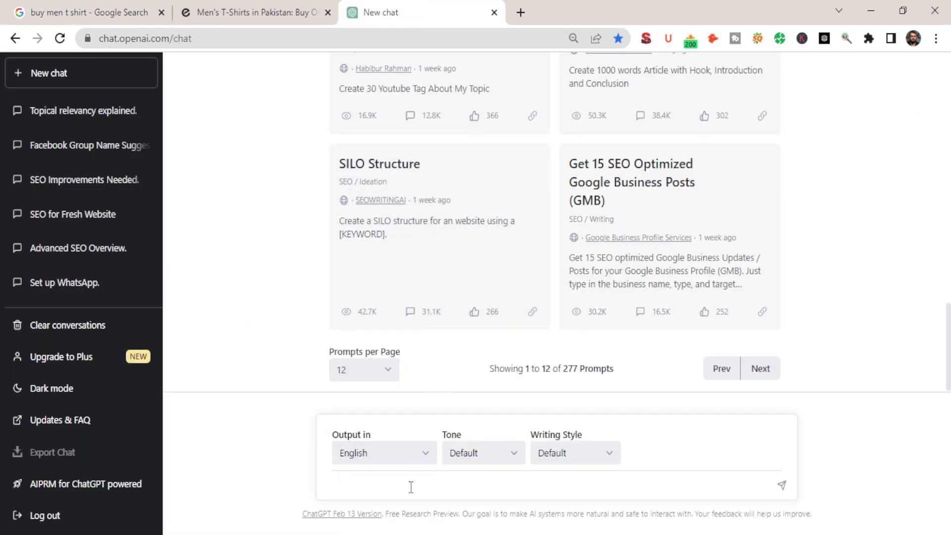
pyautogui.write('please react as my seo ')
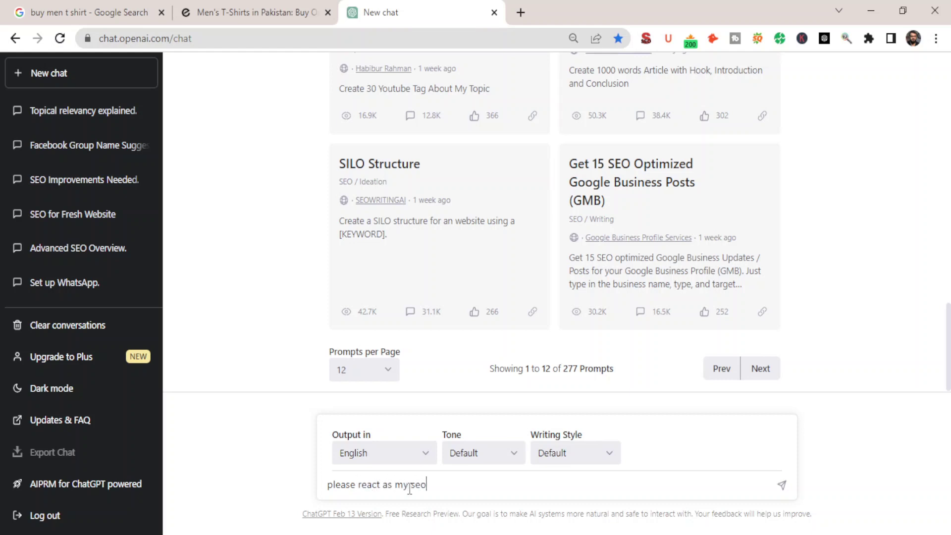
pyautogui.write('writer. i am going to give ')
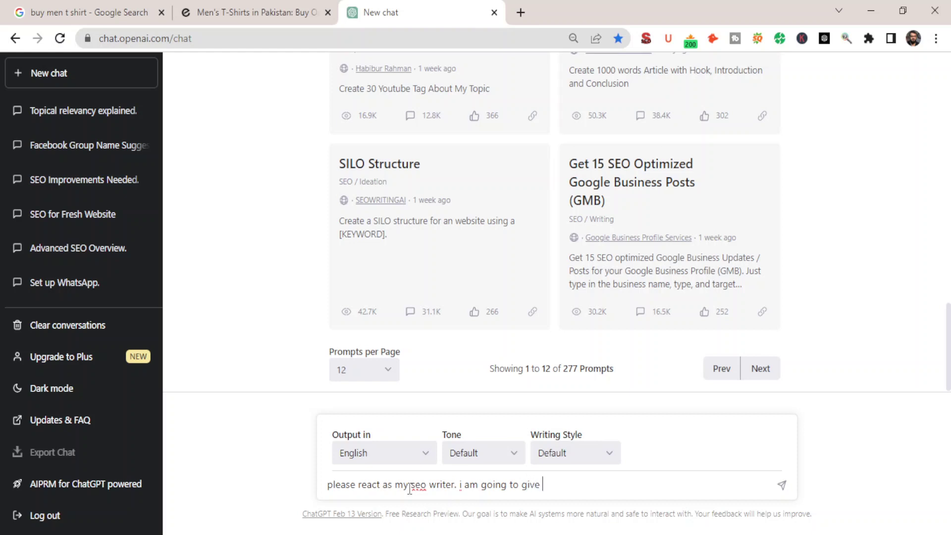
pyautogui.write('you some keywor')
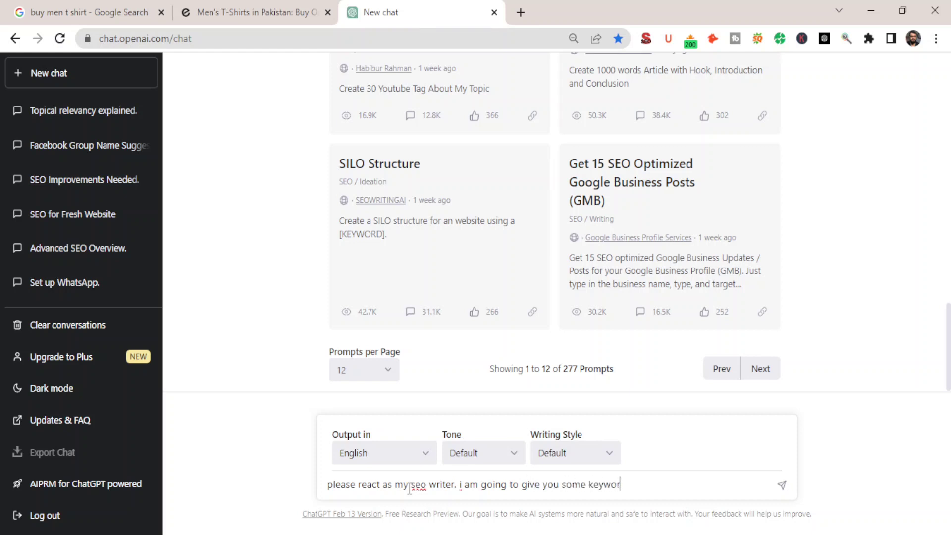
pyautogui.write('ds andyou w')
pyautogui.press('BackSpace')
pyautogui.press('BackSpace')
pyautogui.press('BackSpace')
pyautogui.write('you will need to ')
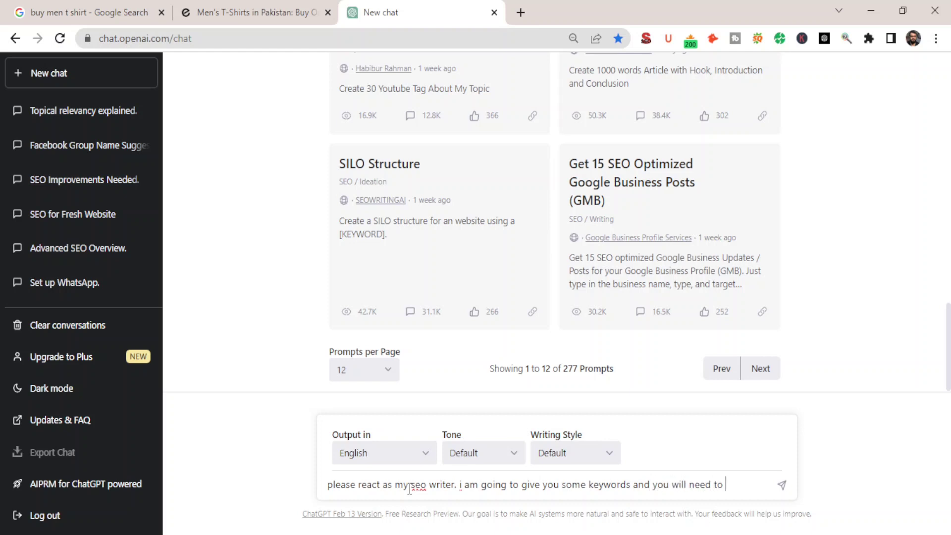
pyautogui.write('write the content')
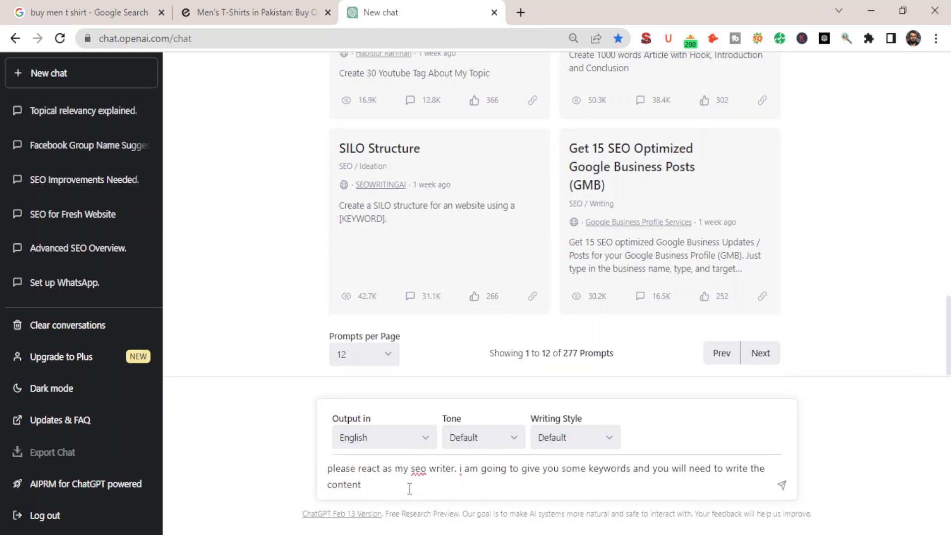
# Step: Extend the prompt with "- this content is only an e-commerce category page" and send it
pyautogui.write('- this content is onl')
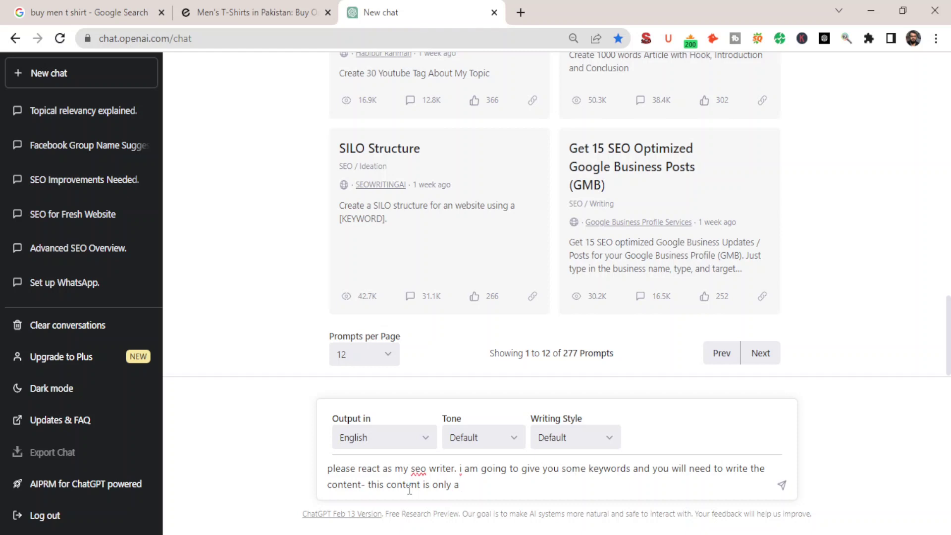
pyautogui.write('y an ecommerce categ')
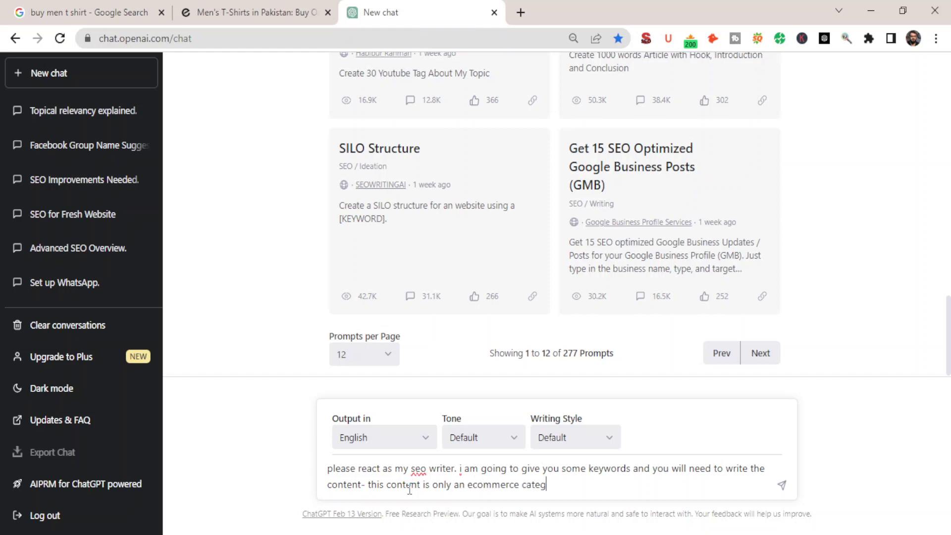
pyautogui.write('ory pages')
pyautogui.doubleClick(495, 485)
pyautogui.write('e-commerce')
pyautogui.click(601, 484)
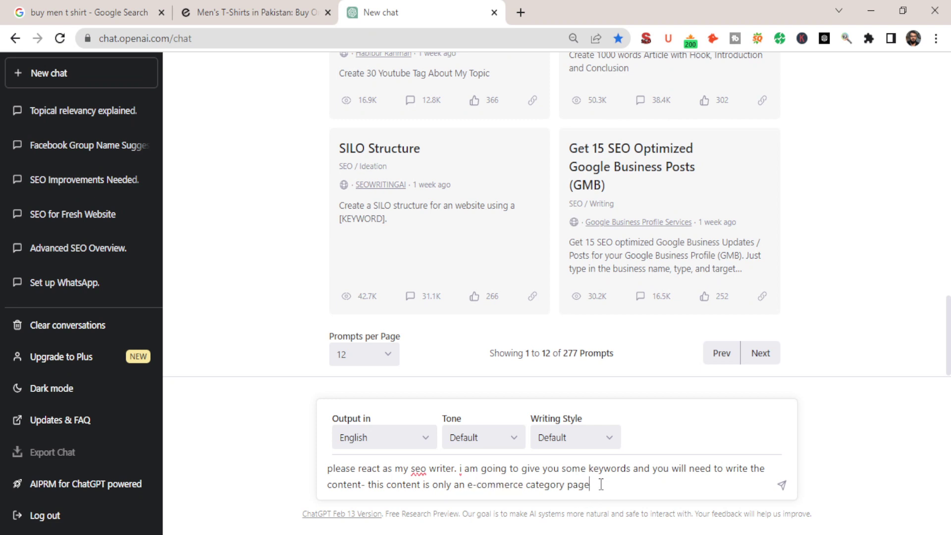
pyautogui.press('Return')
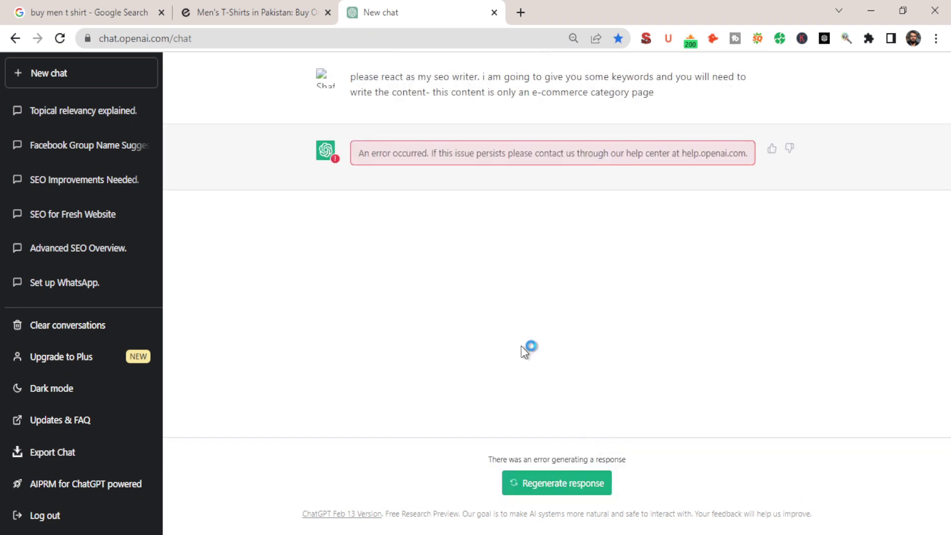
# Step: Copy the text of the sent prompt and reload the ChatGPT page
pyautogui.tripleClick(391, 88)
pyautogui.hotkey('ctrl', 'c')
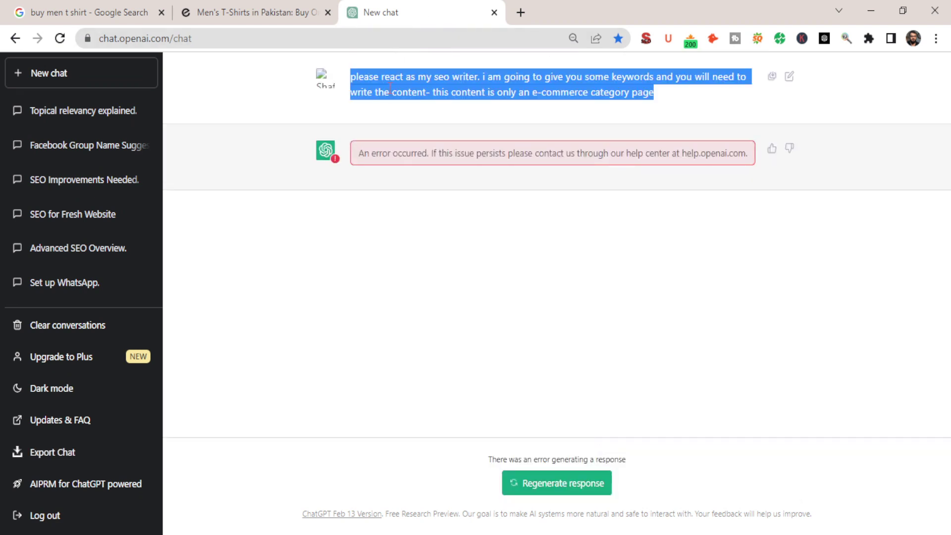
pyautogui.click(389, 208)
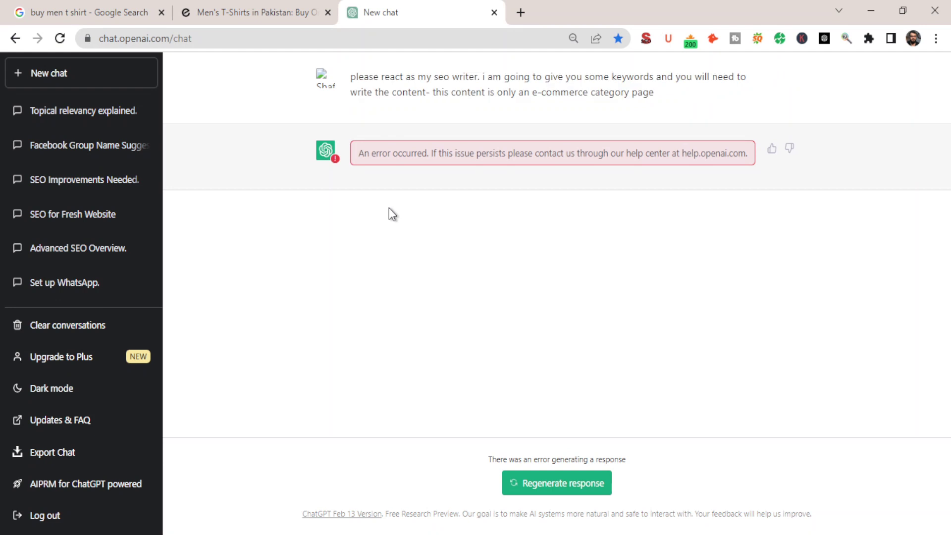
pyautogui.click(67, 38)
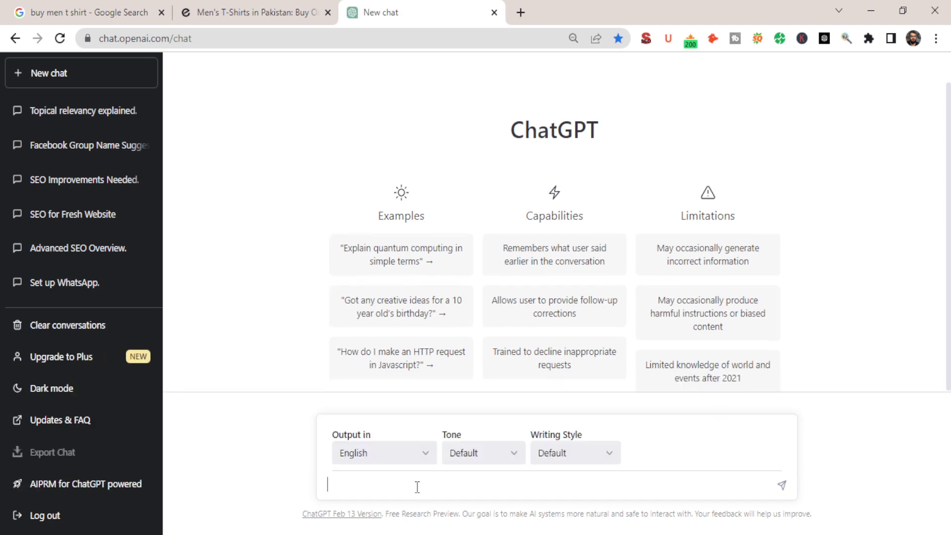
# Step: Paste the copied SEO writer prompt into the fresh chat, remove the trailing blank space and send it
pyautogui.hotkey('ctrl', 'v')
pyautogui.press('BackSpace')
pyautogui.press('BackSpace')
pyautogui.press('BackSpace')
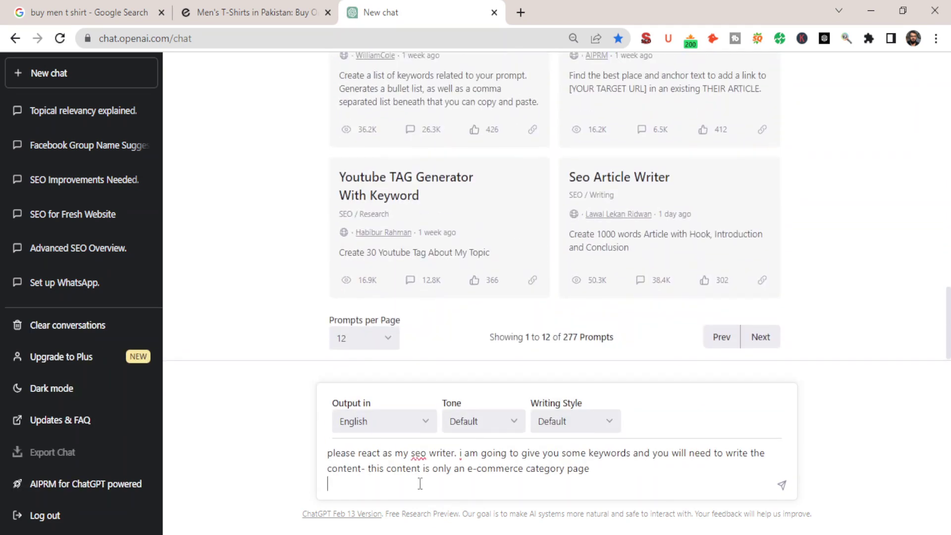
pyautogui.press('Return')
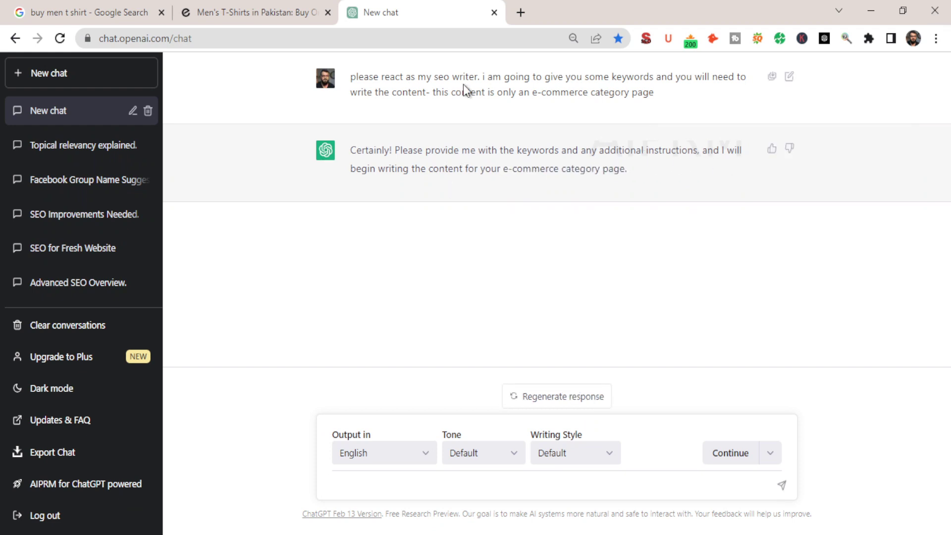
# Step: Take the search query from the Google results and write the reply "okay, great. this is my target keyword "buy men t shirt"" in ChatGPT
pyautogui.click(129, 10)
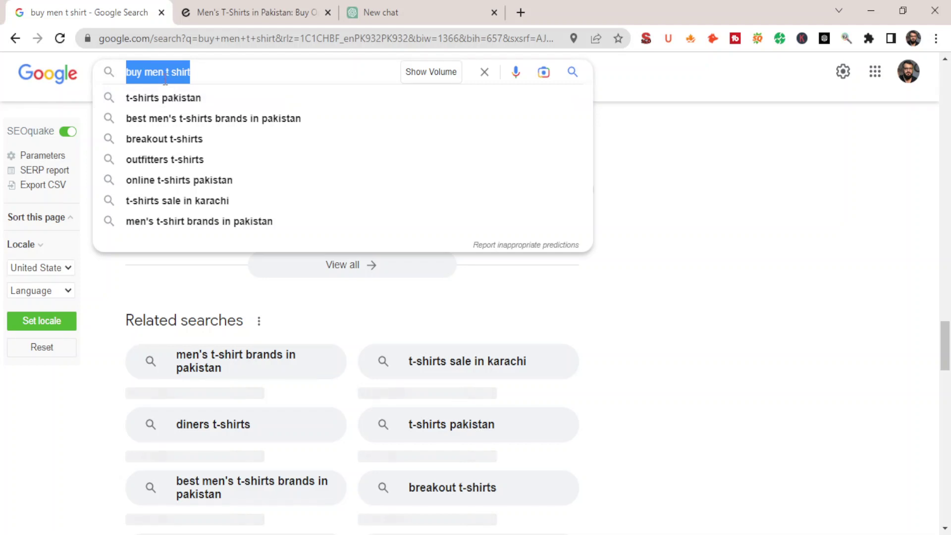
pyautogui.click(389, 4)
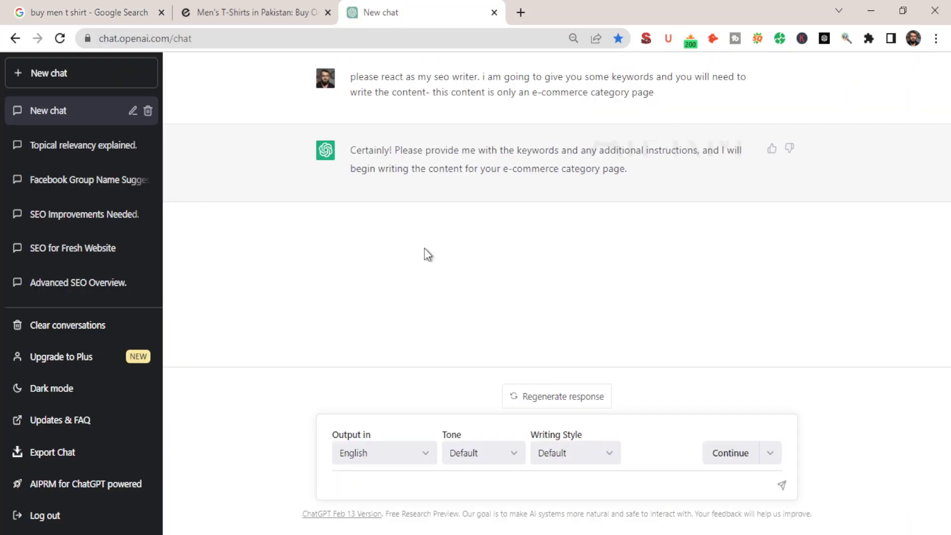
pyautogui.write('okay, great')
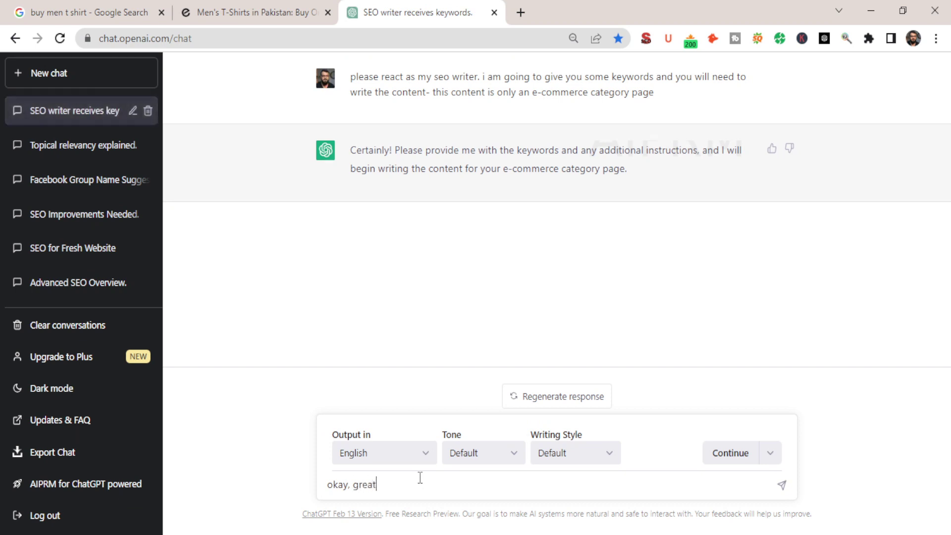
pyautogui.write('. this is my target keywro')
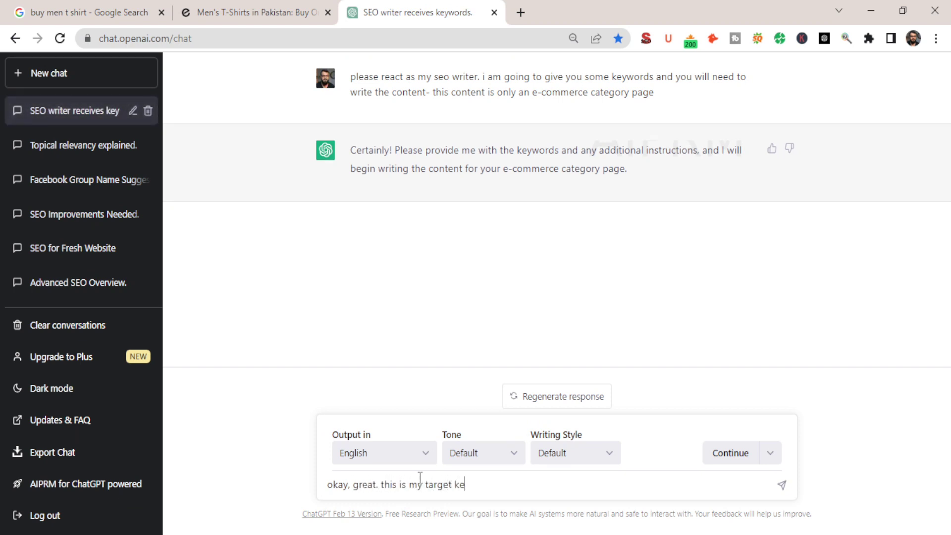
pyautogui.press('BackSpace')
pyautogui.press('BackSpace')
pyautogui.write('ord')
pyautogui.write('buy men t shirt')
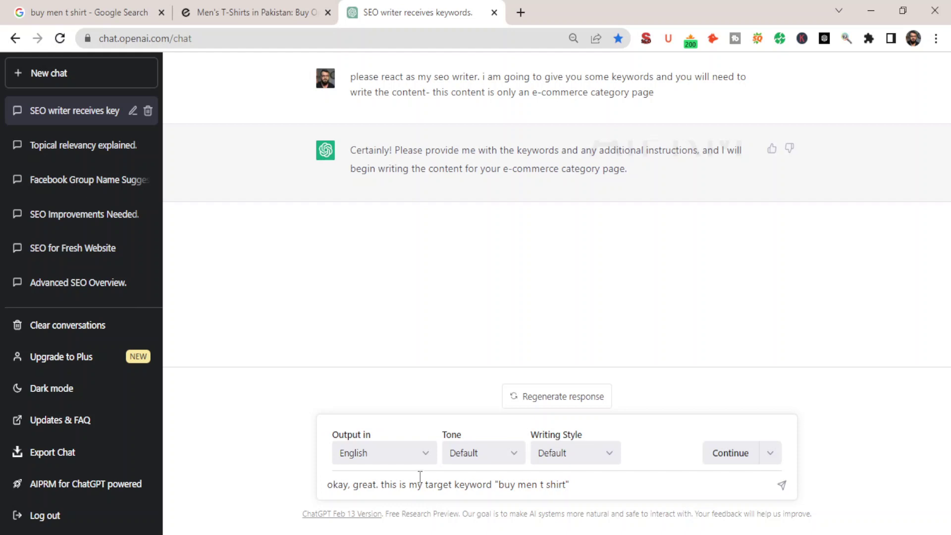
# Step: Continue the reply with "and these are my related keywords for this target keywrod"
pyautogui.write('and these are m')
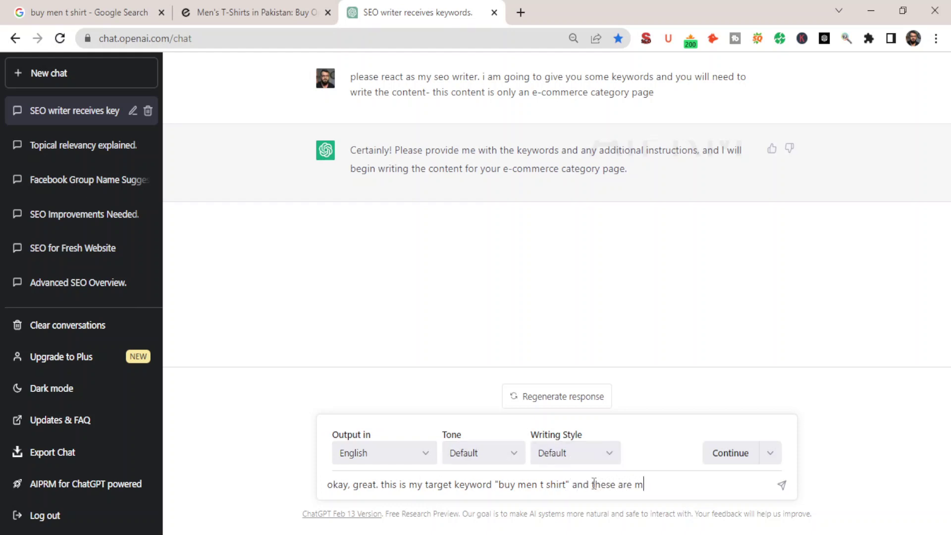
pyautogui.write('y related keywords')
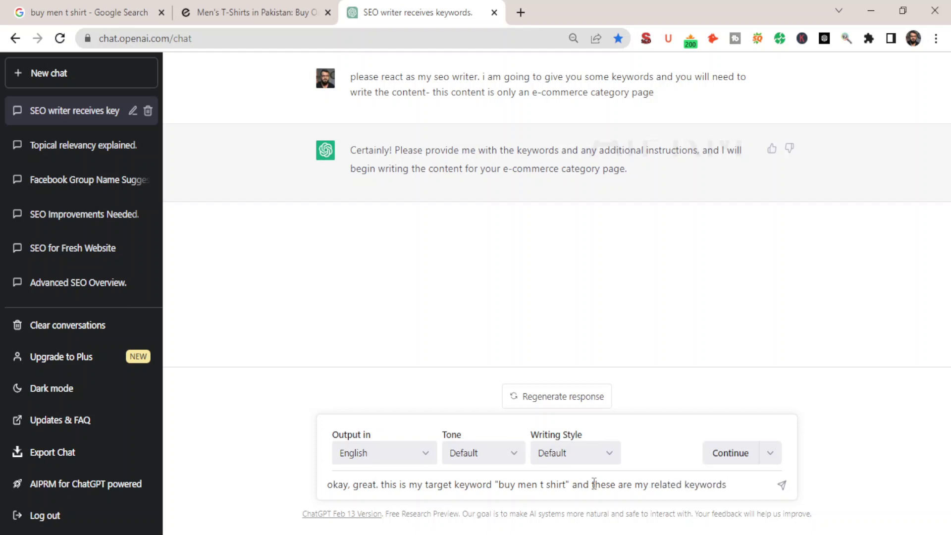
pyautogui.write(' for this target keywrod.')
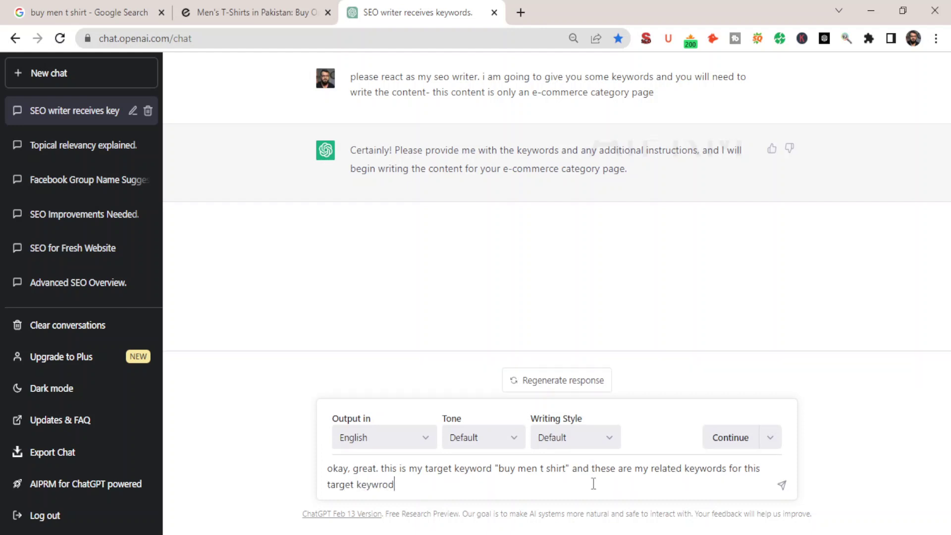
# Step: Copy the related search "men's t-shirt brands in pakistan" from the Google results page
pyautogui.click(102, 8)
pyautogui.scroll(-3, 182, 304)
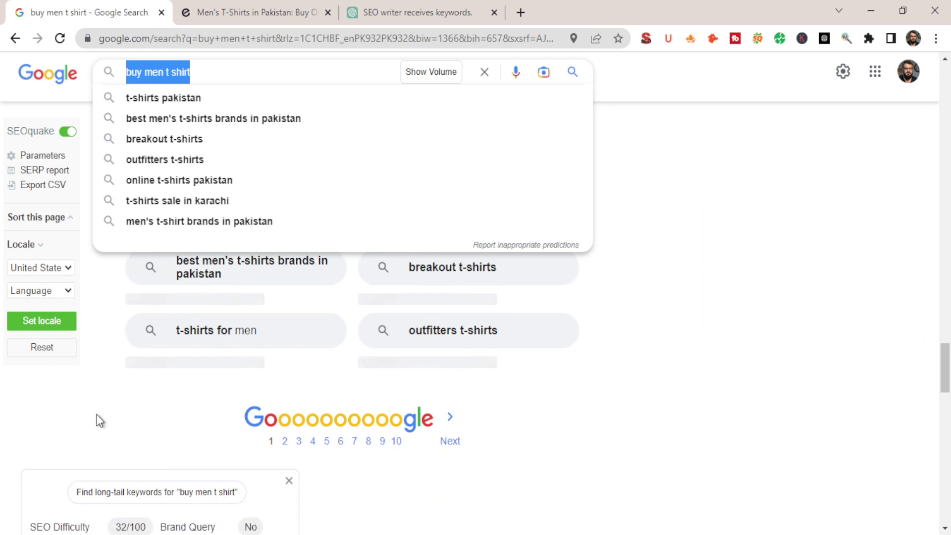
pyautogui.click(100, 436)
pyautogui.scroll(2, 590, 369)
pyautogui.scroll(1, 590, 369)
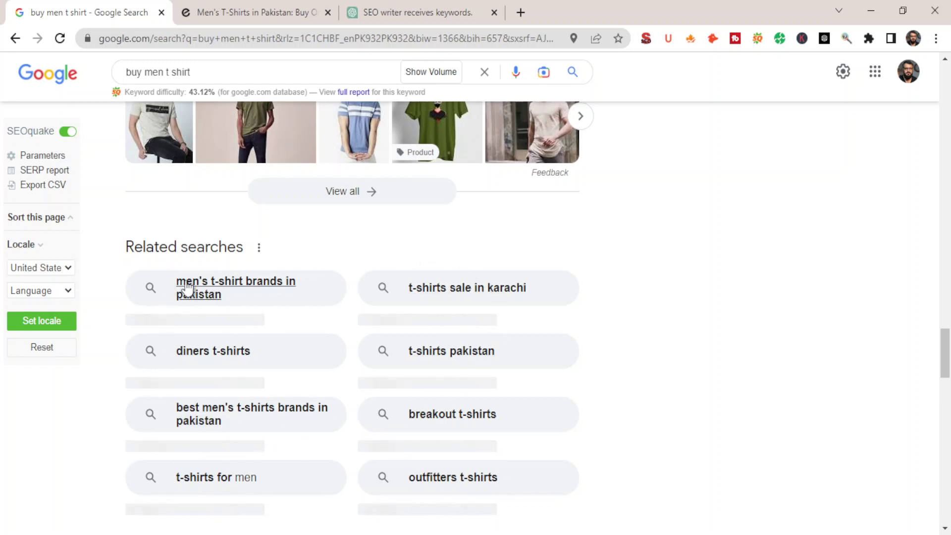
pyautogui.tripleClick(330, 280)
pyautogui.moveTo(330, 281); pyautogui.dragTo(306, 298)
pyautogui.hotkey('ctrl', 'c')
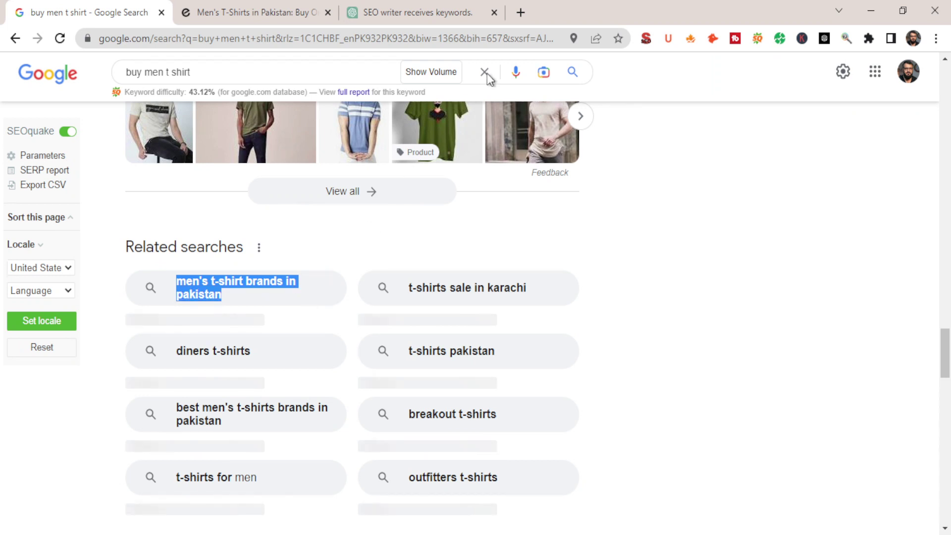
# Step: Add the copied related search as "men's t-shirt brands in pakistan:" on a new line of the ChatGPT reply
pyautogui.click(407, 10)
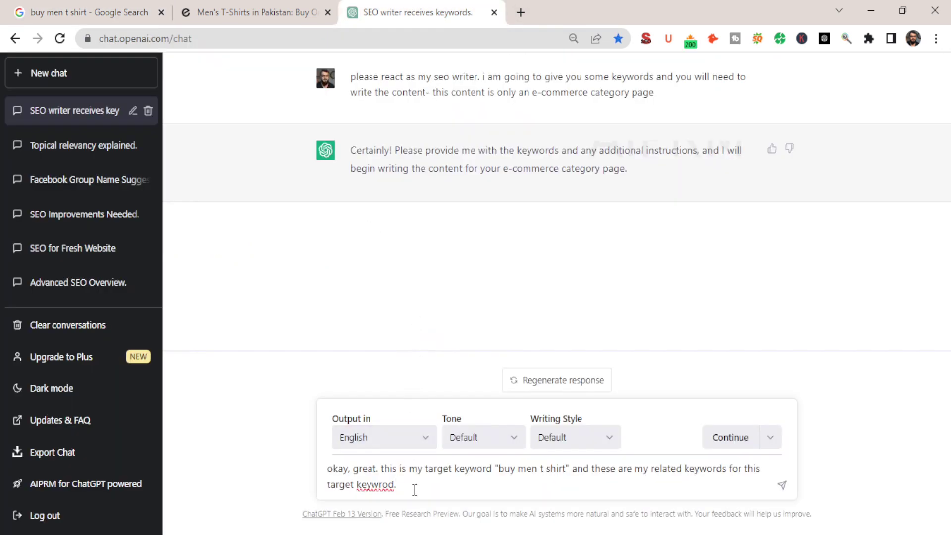
pyautogui.hotkey('shift', 'Return')
pyautogui.hotkey('ctrl', 'v')
# Step: Copy the related search "t-shirts sale in karachi" from the Google results and append it to the ChatGPT reply
pyautogui.click(75, 7)
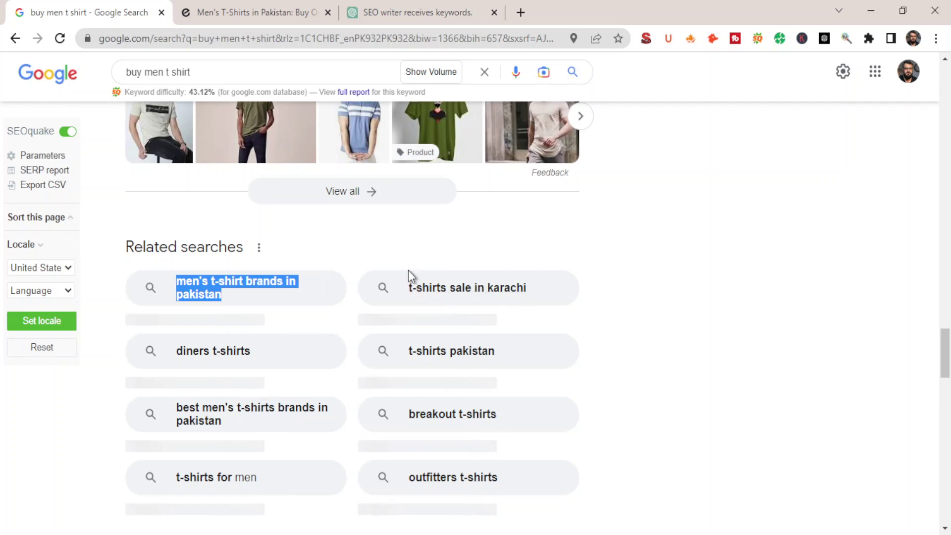
pyautogui.moveTo(407, 285); pyautogui.dragTo(528, 284)
pyautogui.hotkey('ctrl', 'c')
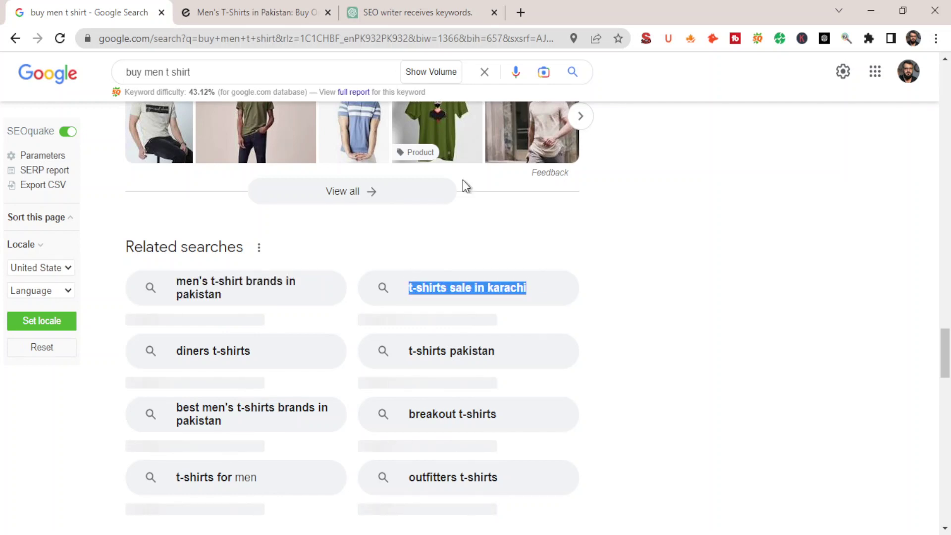
pyautogui.click(361, 7)
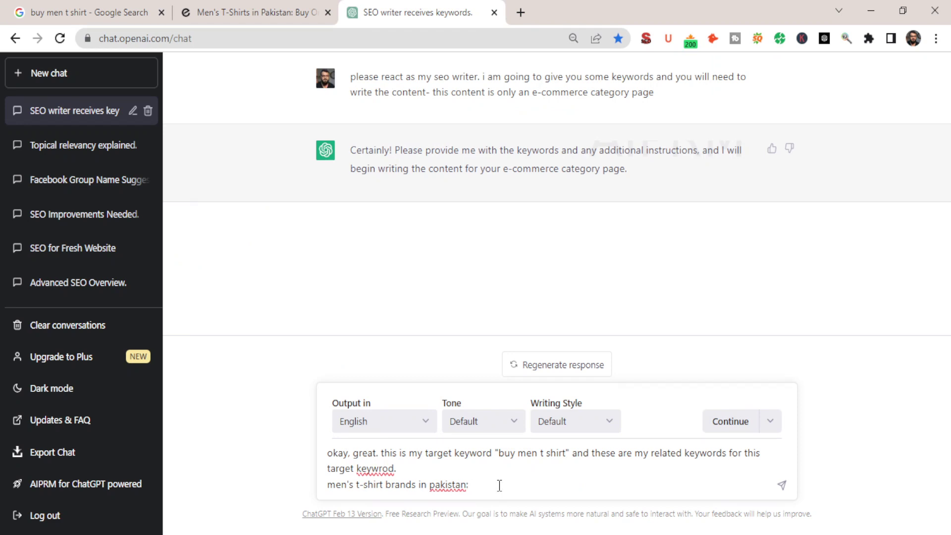
pyautogui.hotkey('ctrl', 'v')
# Step: Copy the related search "best men's t-shirts brands in pakistan" from Google and add it on a new line of the ChatGPT reply, after a colon
pyautogui.click(87, 1)
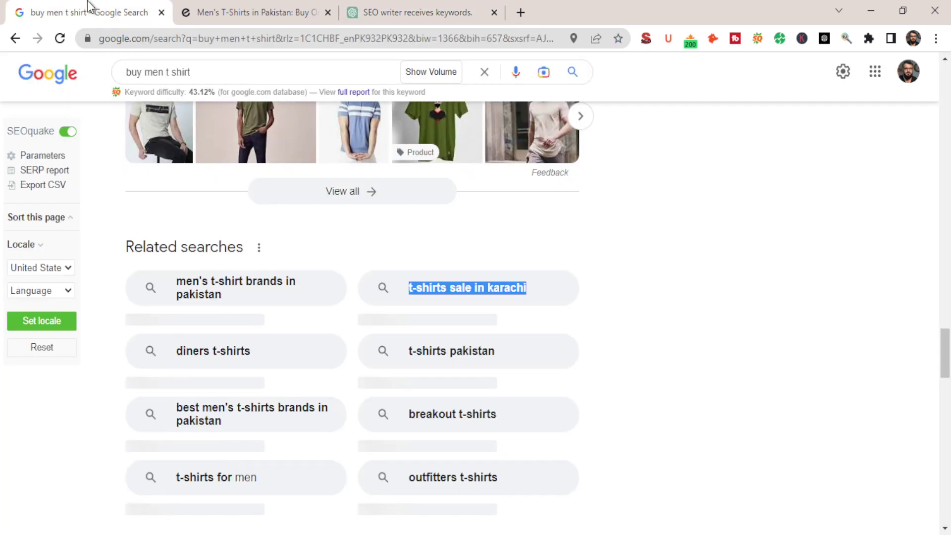
pyautogui.scroll(-3, 346, 281)
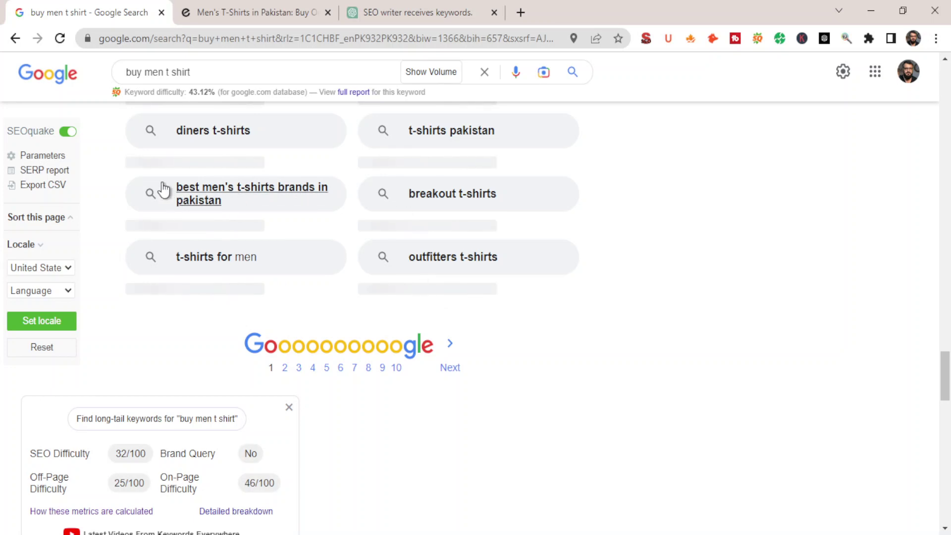
pyautogui.scroll(3, 168, 201)
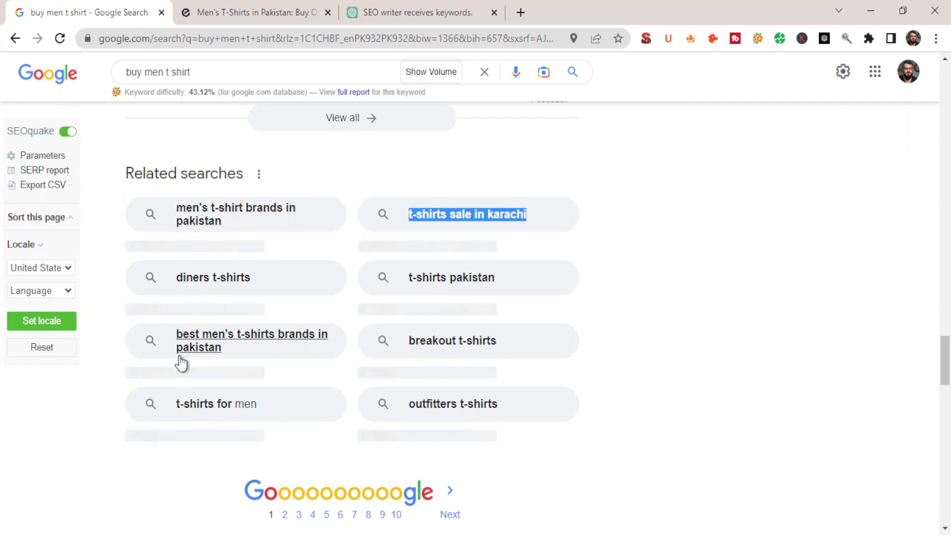
pyautogui.click(181, 335)
pyautogui.tripleClick(182, 335)
pyautogui.hotkey('ctrl', 'c')
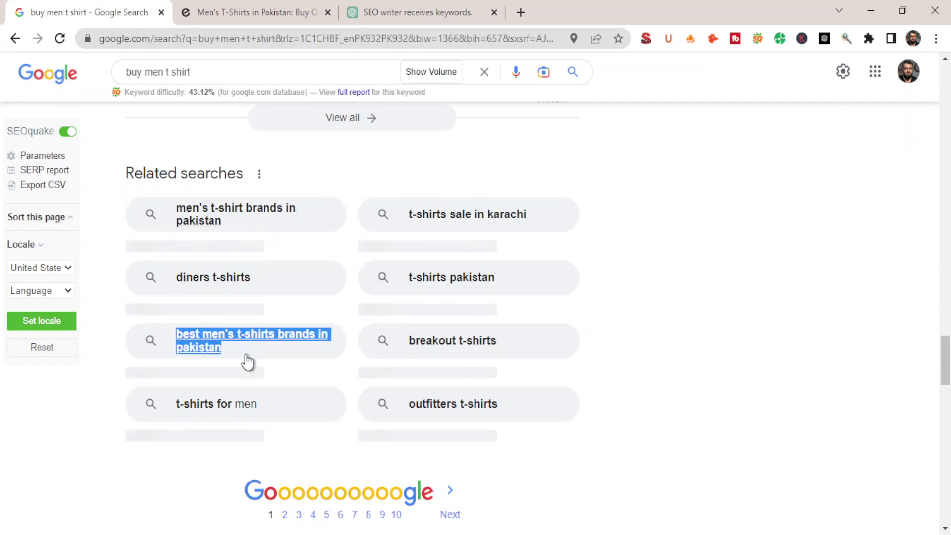
pyautogui.click(420, 2)
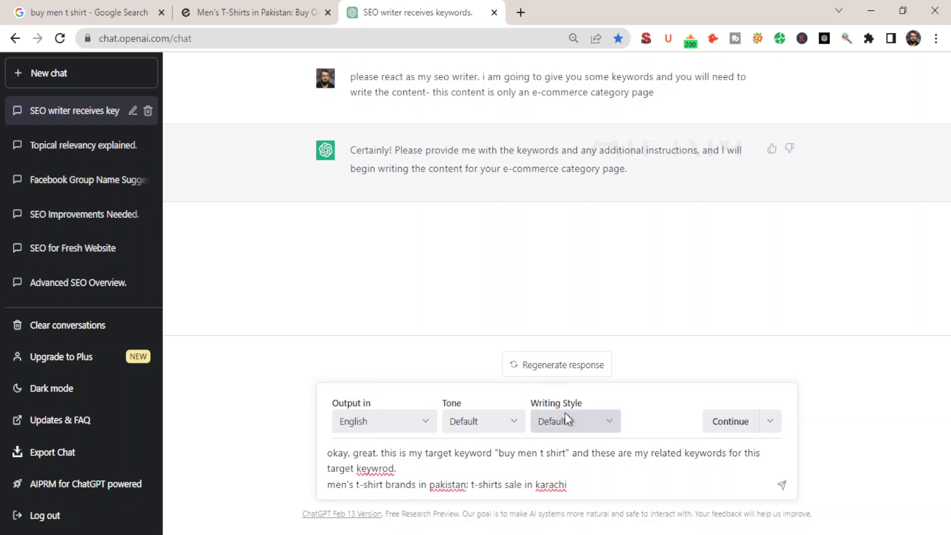
pyautogui.write(':')
pyautogui.hotkey('shift', 'Return')
pyautogui.hotkey('ctrl', 'v')
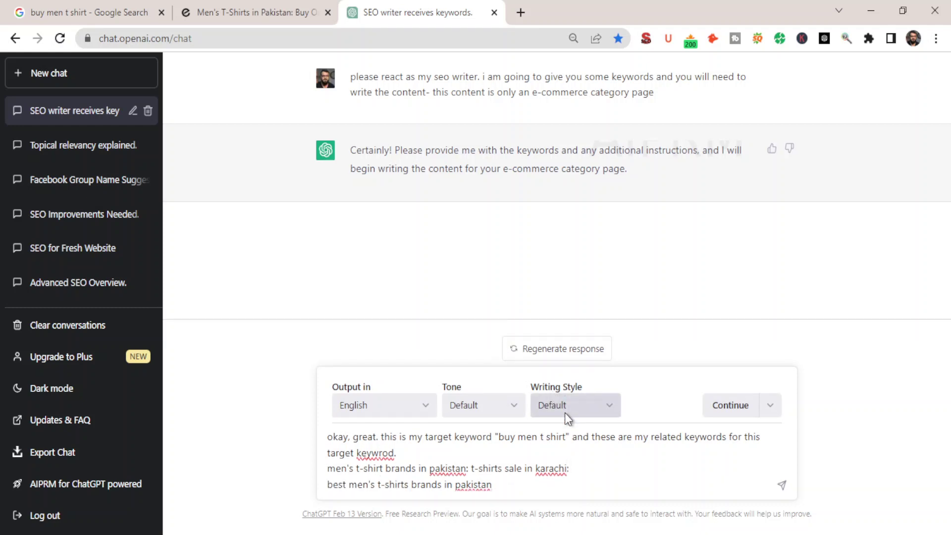
# Step: Continue the reply with ": So these are my keywords along with a target keyword, you need to write at least 800 characters"
pyautogui.write(': So these are my keywords alog')
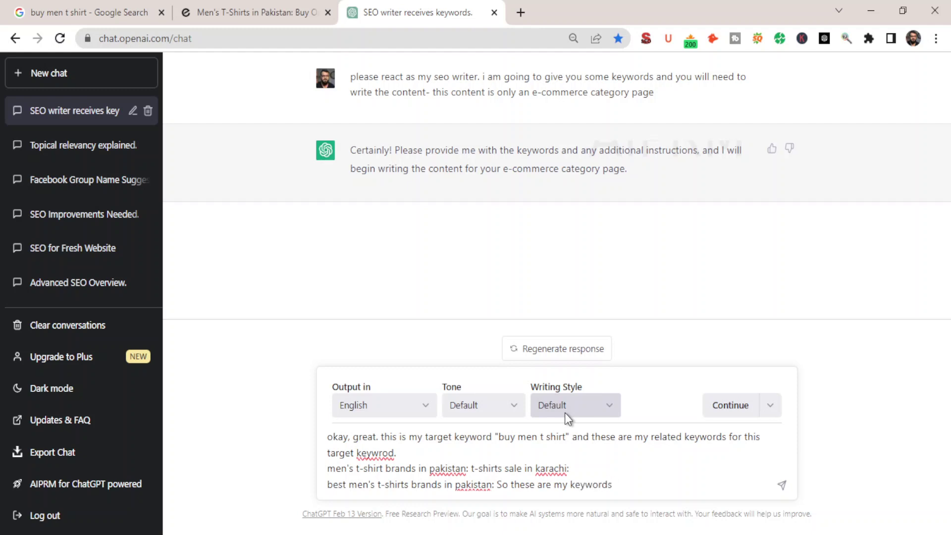
pyautogui.press('BackSpace')
pyautogui.press('BackSpace')
pyautogui.write('ng with a target ke')
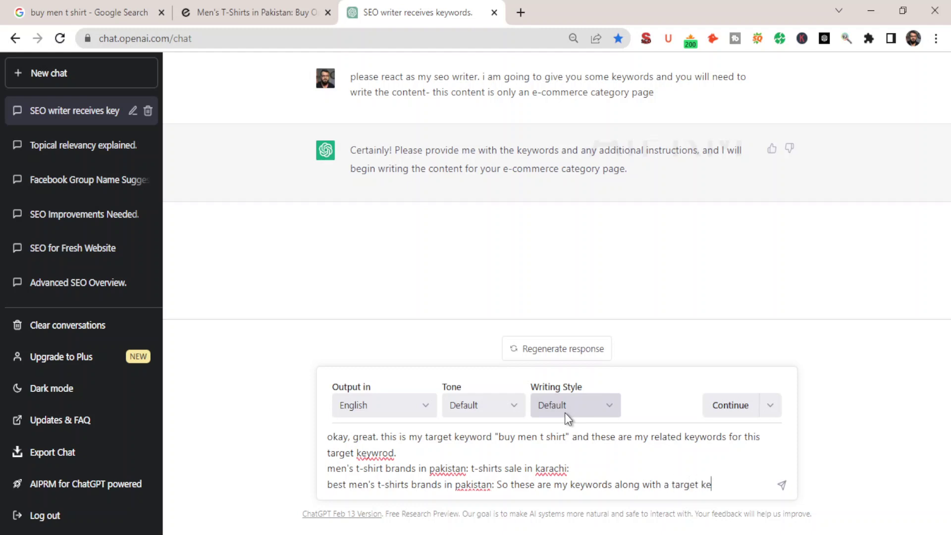
pyautogui.write('yword, you need to write ')
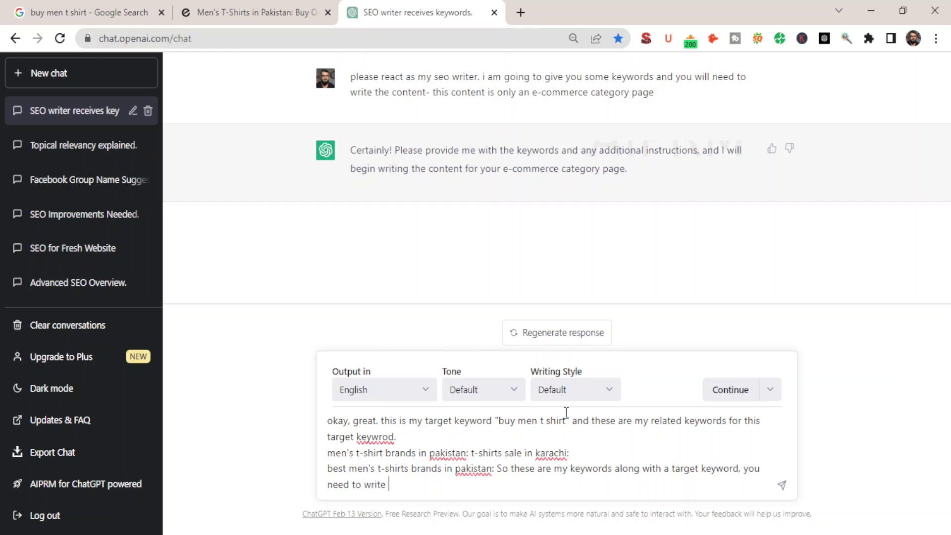
pyautogui.write('at least 800 characters')
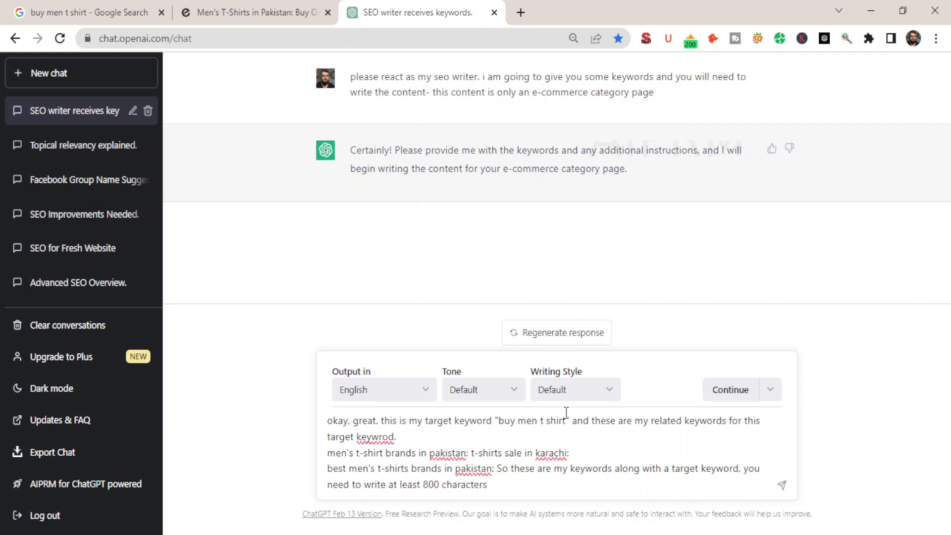
# Step: Finish the reply with "long but benefit rich conent to be place my category page which will be focused on " buy men t shirt"" and send it
pyautogui.write(' long but benefit rich')
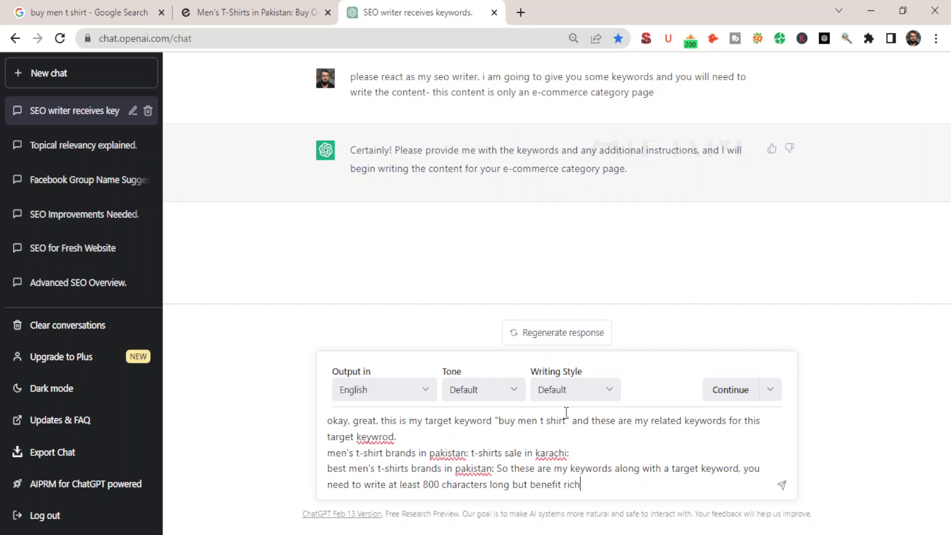
pyautogui.write(' conent to be place')
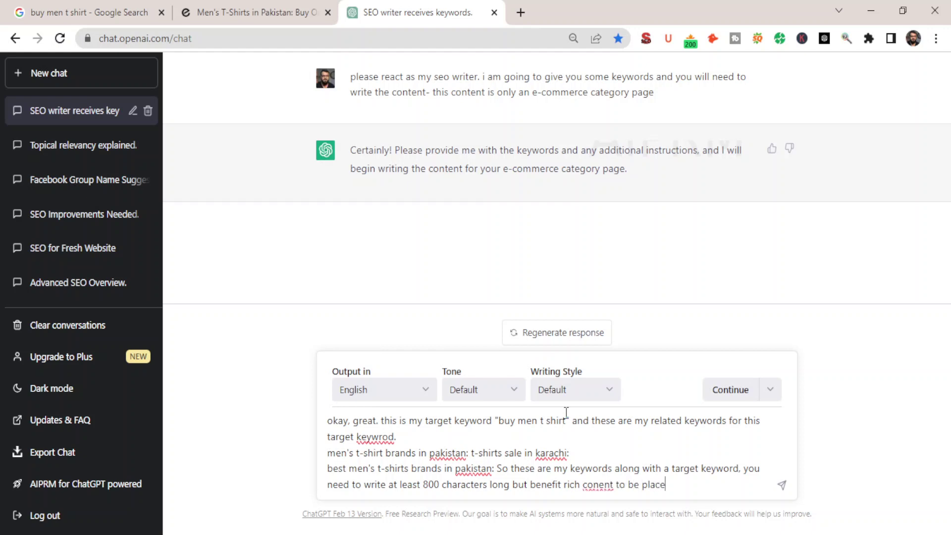
pyautogui.write(' my category page which wi')
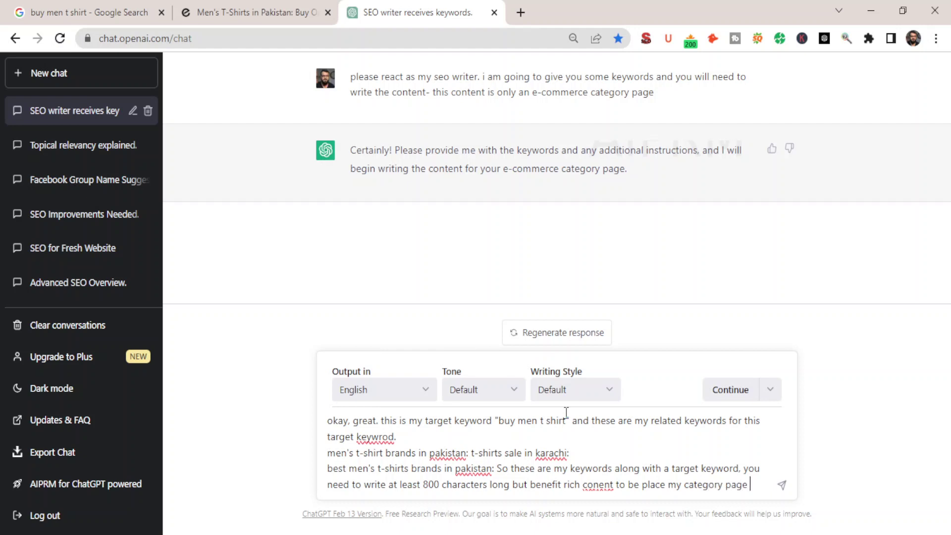
pyautogui.write('ll b')
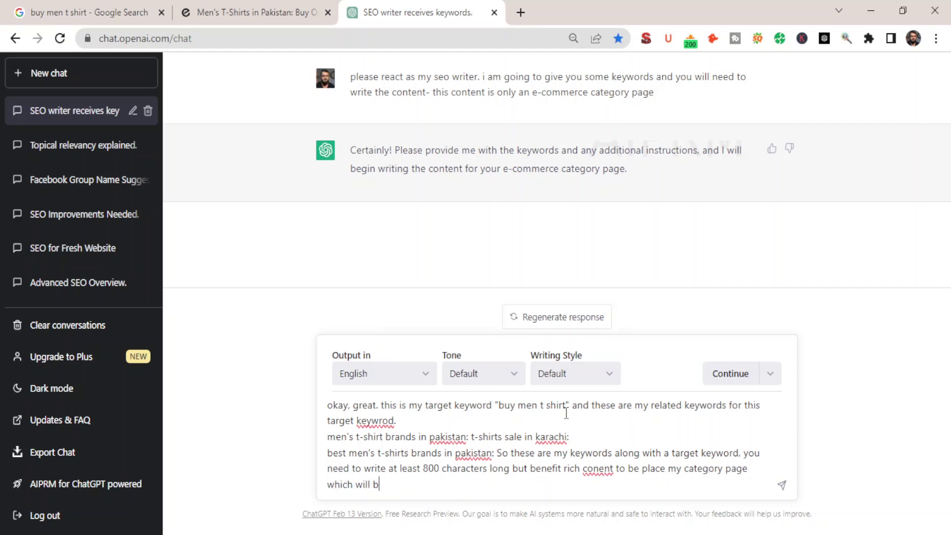
pyautogui.write('e focued')
pyautogui.write('ed on')
pyautogui.write(' " buy men')
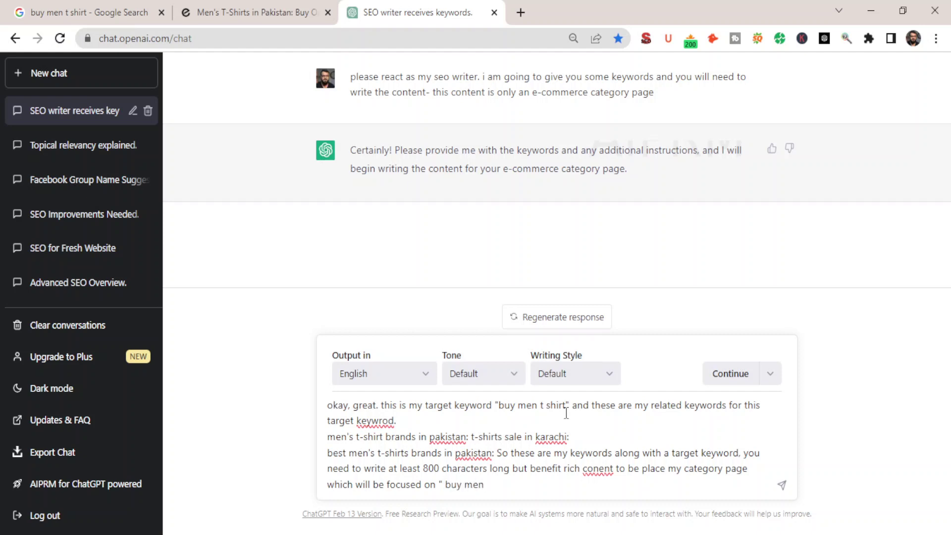
pyautogui.write(' t shirt')
pyautogui.press('Return')
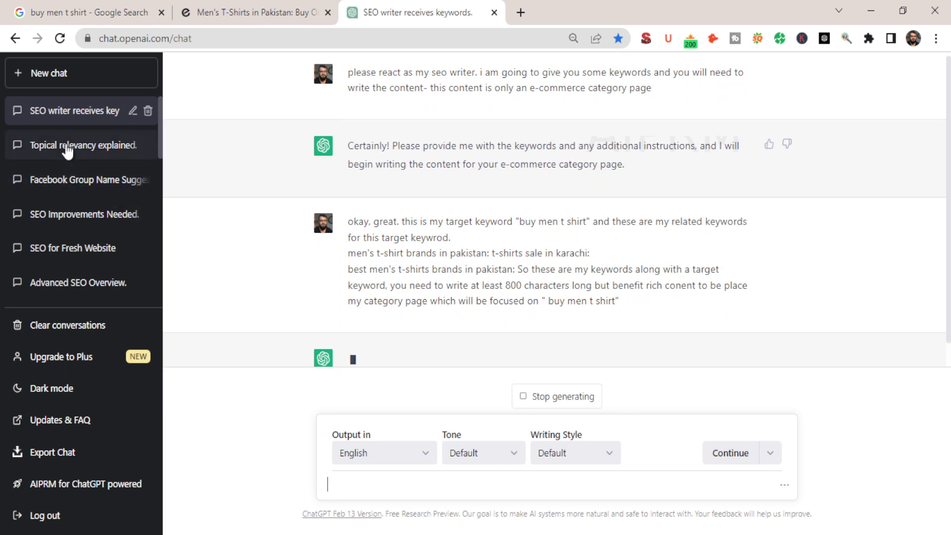
# Step: Read through the generated category page content from its opening line to the closing paragraph, checking how the keywords are used
pyautogui.scroll(-2, 68, 145)
pyautogui.scroll(2, 37, 207)
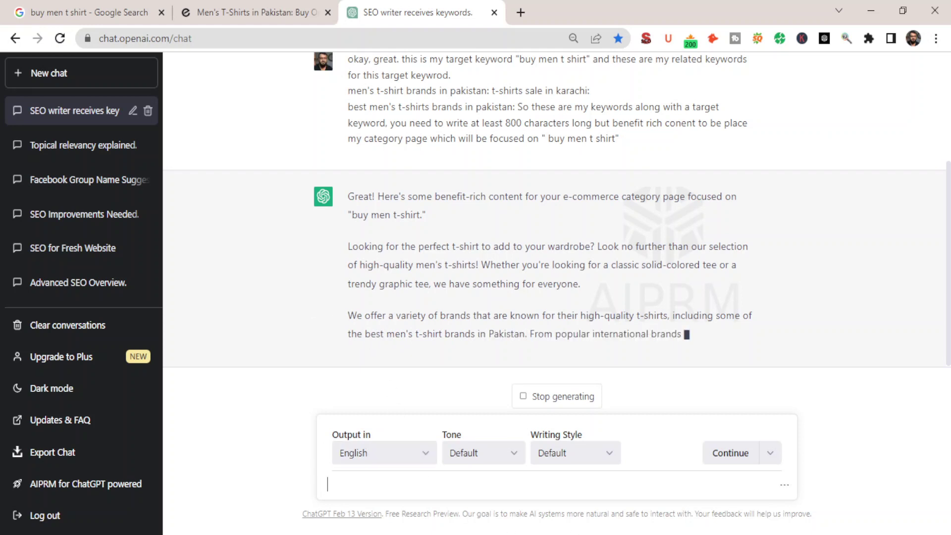
pyautogui.hotkey('ctrl', 'f')
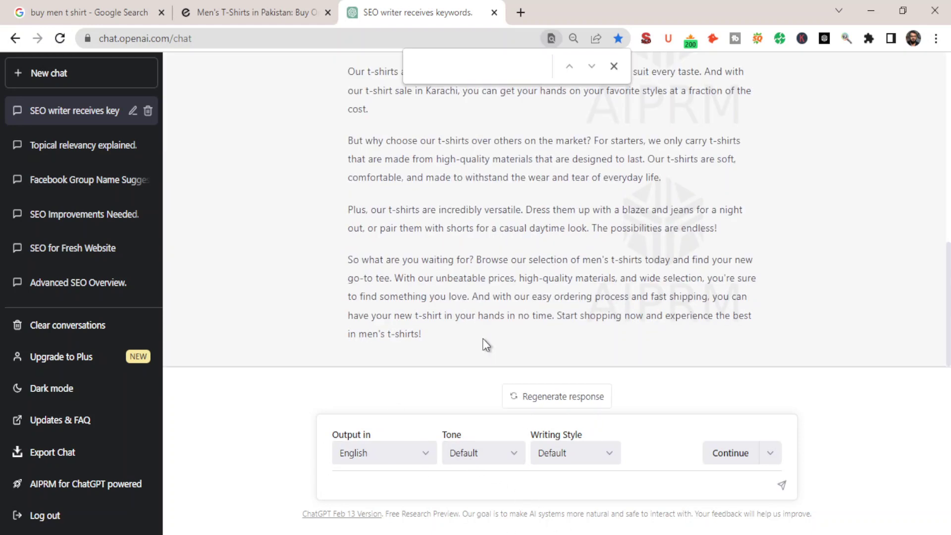
pyautogui.click(614, 66)
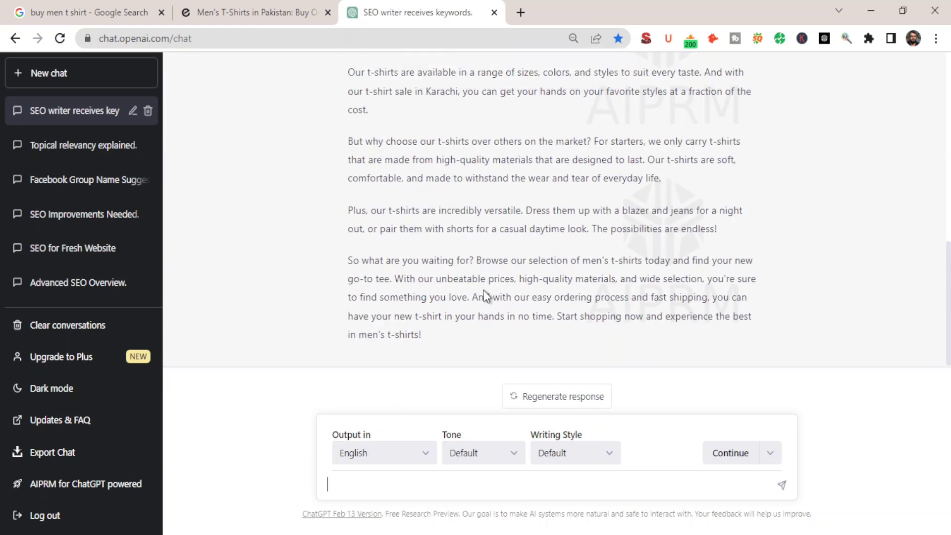
pyautogui.scroll(3, 483, 290)
pyautogui.scroll(3, 432, 255)
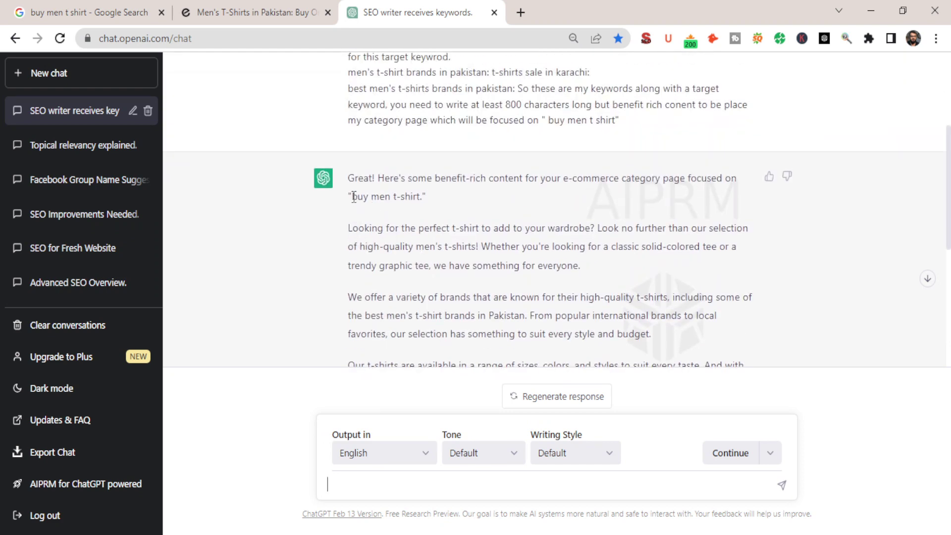
pyautogui.moveTo(352, 197); pyautogui.dragTo(424, 200)
pyautogui.click(395, 243)
pyautogui.moveTo(348, 227); pyautogui.dragTo(590, 342)
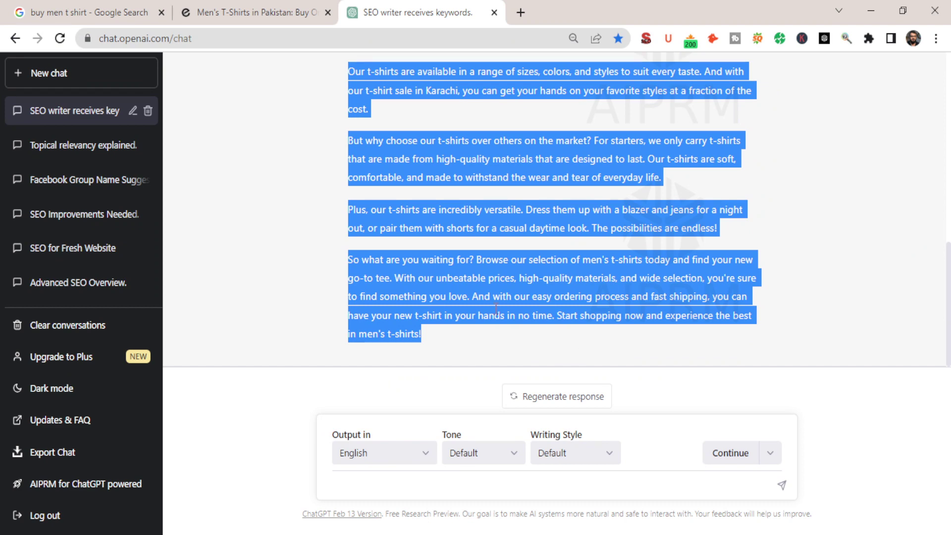
pyautogui.scroll(2, 495, 303)
pyautogui.click(474, 253)
pyautogui.scroll(2, 394, 214)
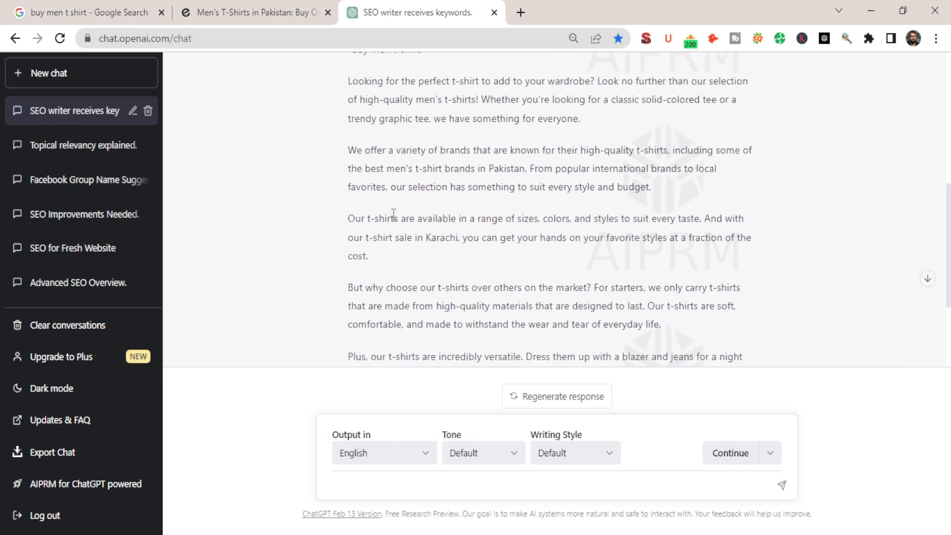
pyautogui.moveTo(392, 179); pyautogui.dragTo(346, 181)
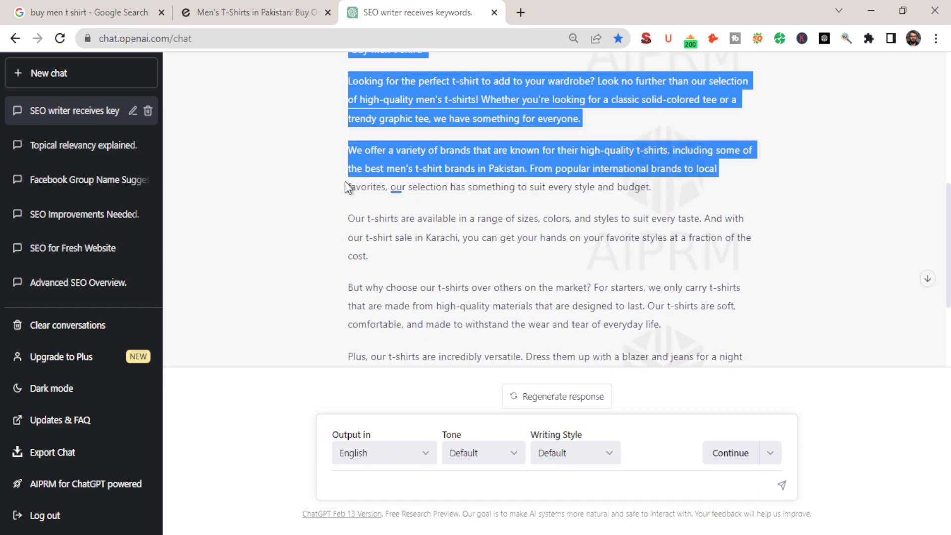
pyautogui.click(297, 223)
pyautogui.scroll(3, 407, 299)
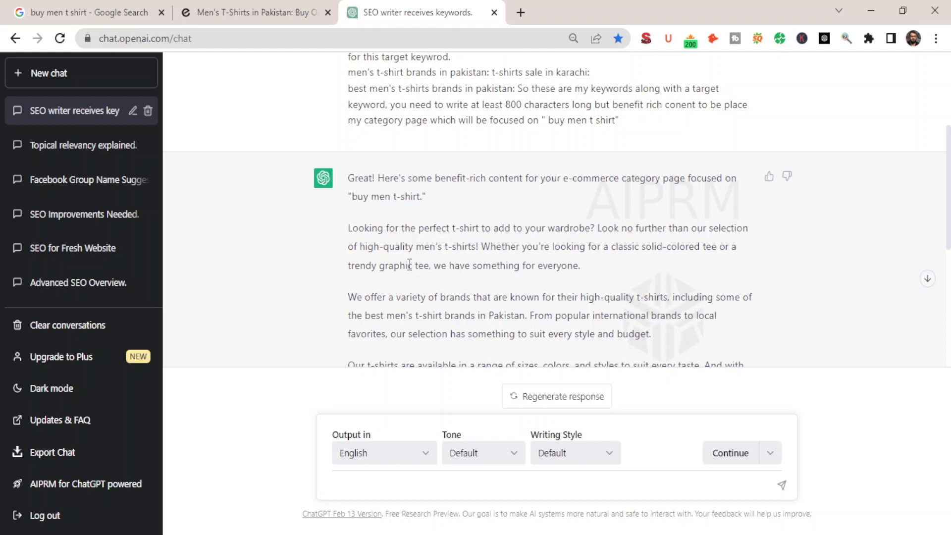
pyautogui.moveTo(348, 232); pyautogui.dragTo(506, 254)
pyautogui.click(506, 254)
pyautogui.scroll(-3, 492, 277)
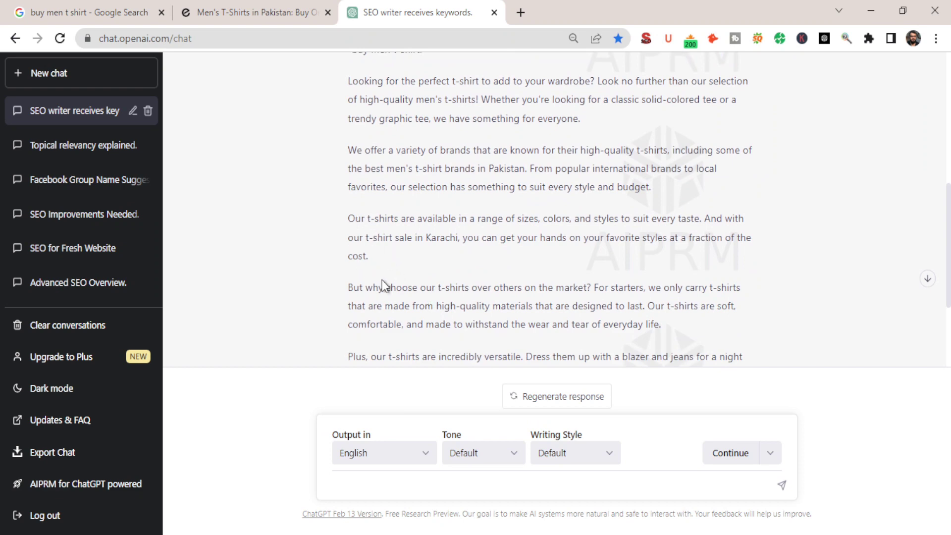
pyautogui.scroll(-3, 406, 310)
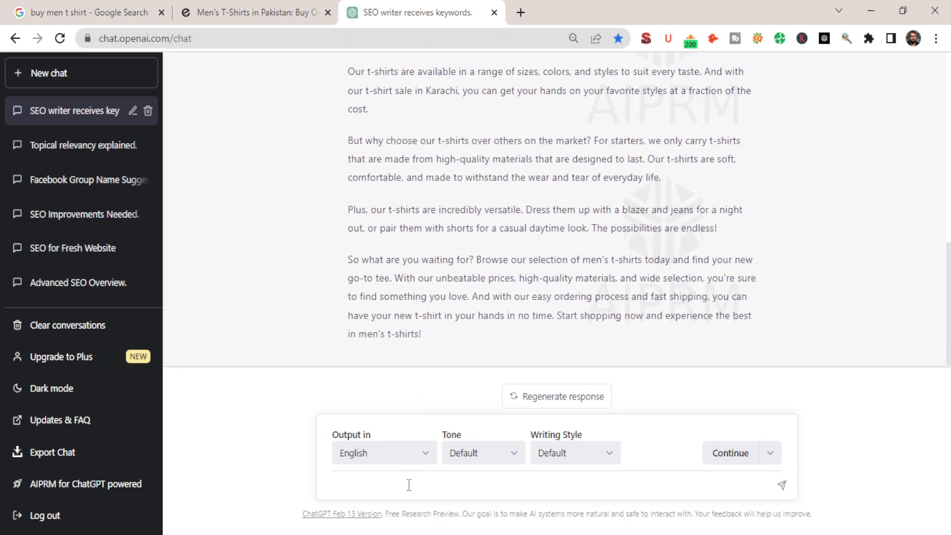
# Step: Begin a new message with "please give me some title tags and"
pyautogui.write('please give me title ta')
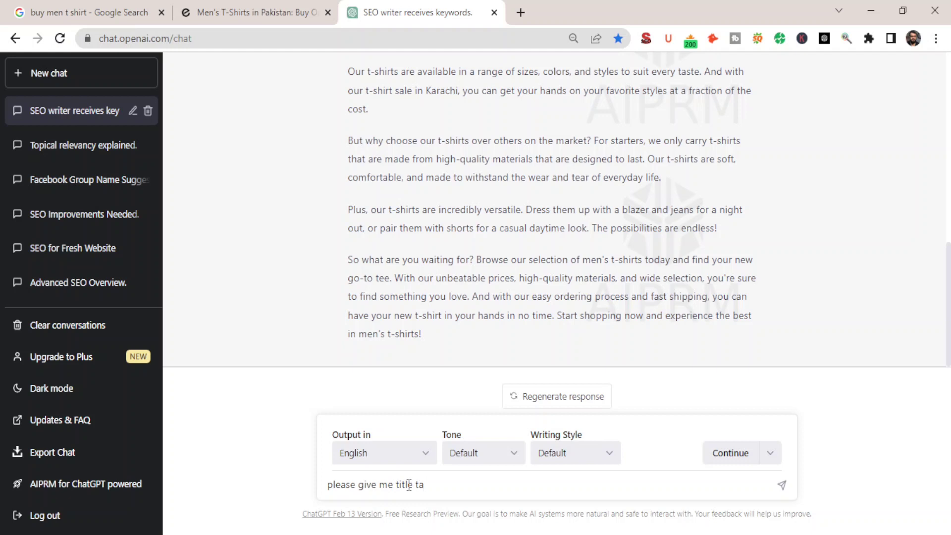
pyautogui.write('fs')
pyautogui.press('BackSpace')
pyautogui.press('BackSpace')
pyautogui.press('BackSpace')
pyautogui.write('s')
pyautogui.press('BackSpace')
pyautogui.press('BackSpace')
pyautogui.press('BackSpace')
pyautogui.press('BackSpace')
pyautogui.press('BackSpace')
pyautogui.press('BackSpace')
pyautogui.write('some t')
pyautogui.write('ittles')
pyautogui.press('BackSpace')
pyautogui.press('BackSpace')
pyautogui.press('BackSpace')
pyautogui.write('le tags and ')
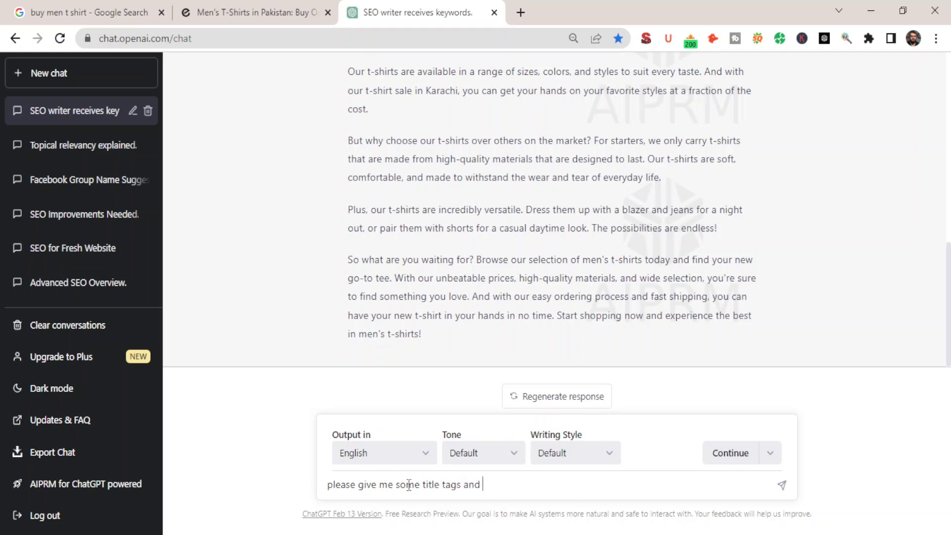
# Step: Continue the message with "meta description tags targeting the keyword "buy men t shirt""
pyautogui.write('meta description t')
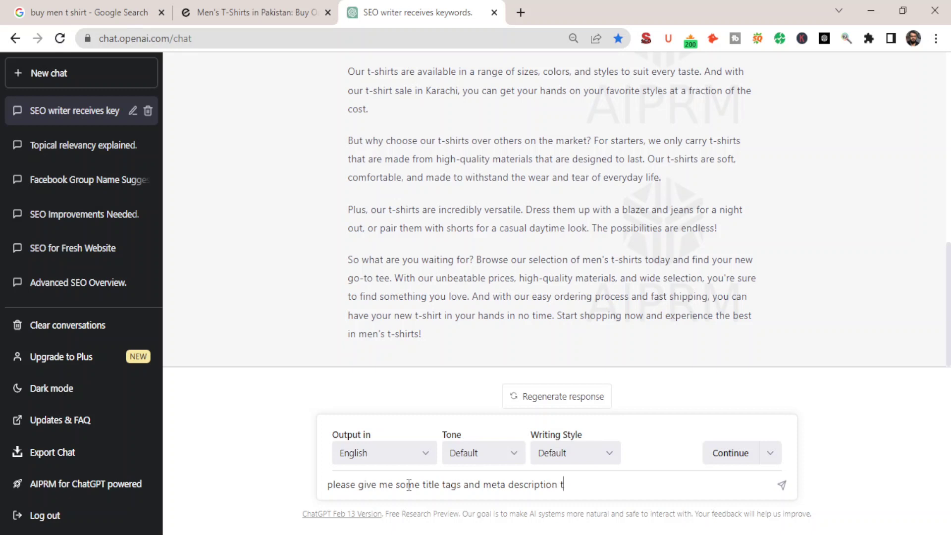
pyautogui.write('ags targeting the ')
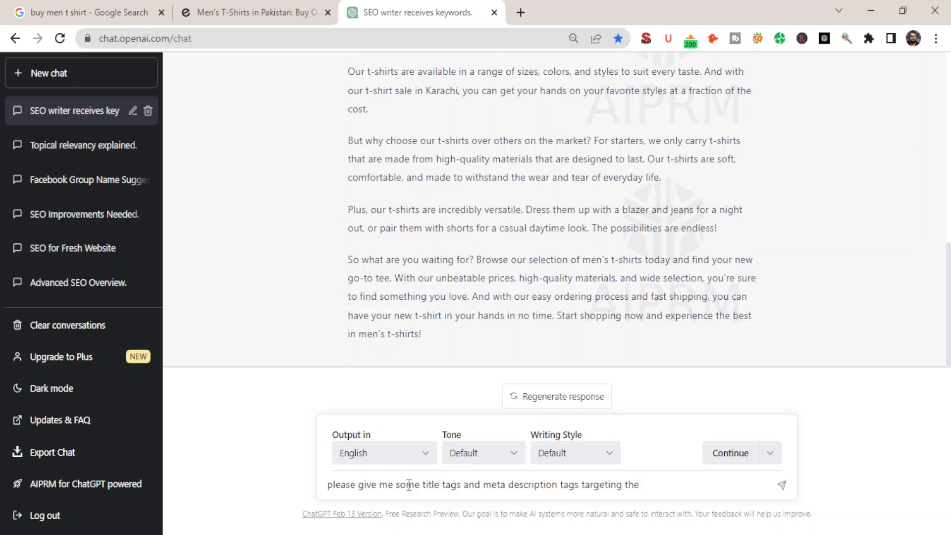
pyautogui.write('keyword "buy mne')
pyautogui.press('BackSpace')
pyautogui.press('BackSpace')
pyautogui.press('BackSpace')
pyautogui.write('en t shirt"')
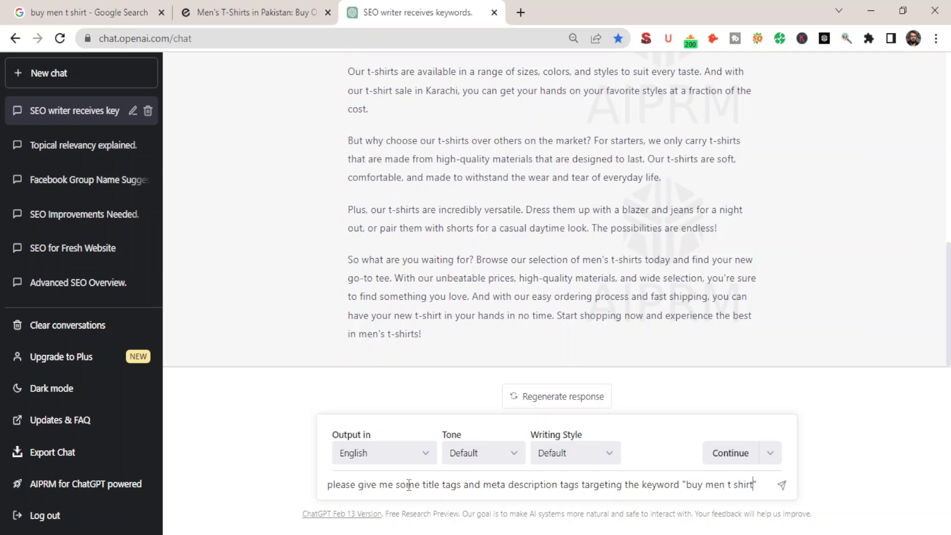
# Step: Send the request for title tags and meta descriptions and copy the sent message's text
pyautogui.press('Return')
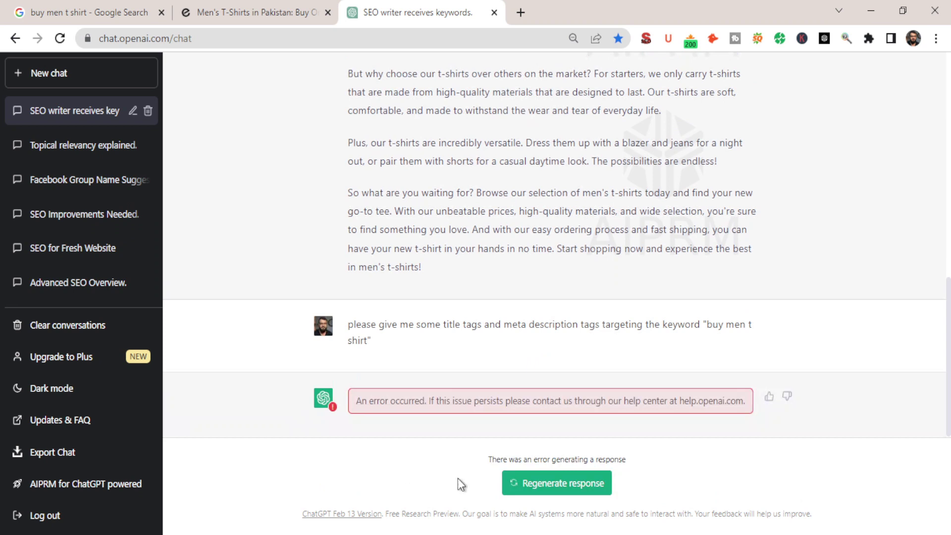
pyautogui.tripleClick(432, 323)
pyautogui.hotkey('ctrl', 'c')
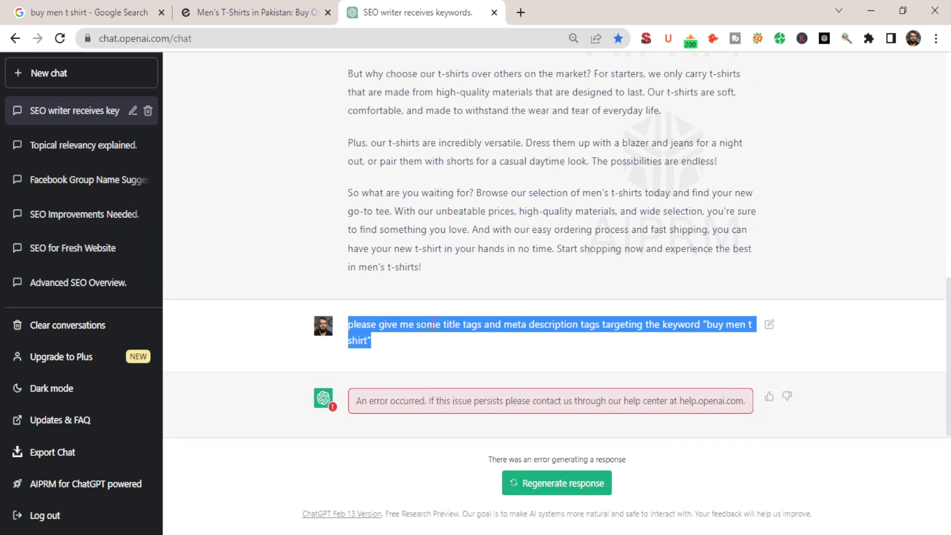
# Step: Reload the ChatGPT page and reopen the "SEO writer receives keywords" conversation
pyautogui.click(60, 38)
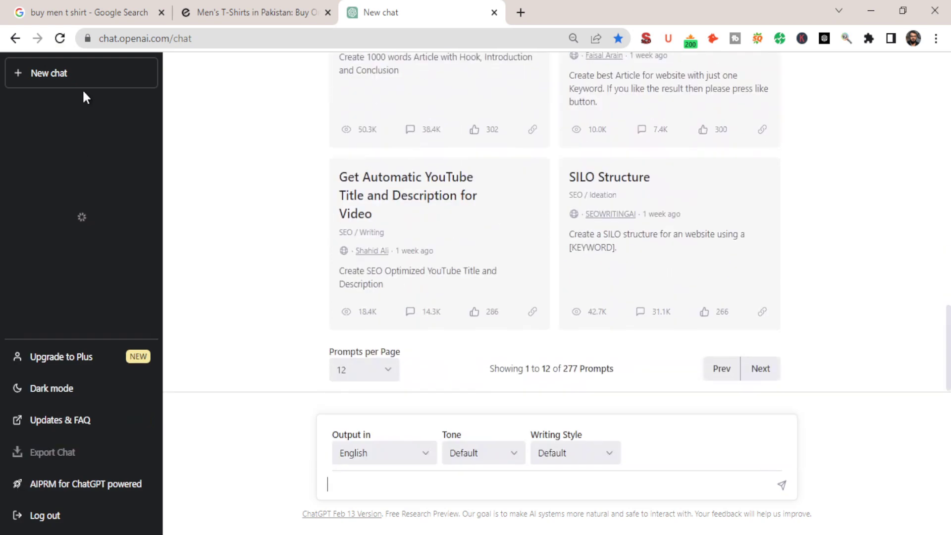
pyautogui.click(67, 114)
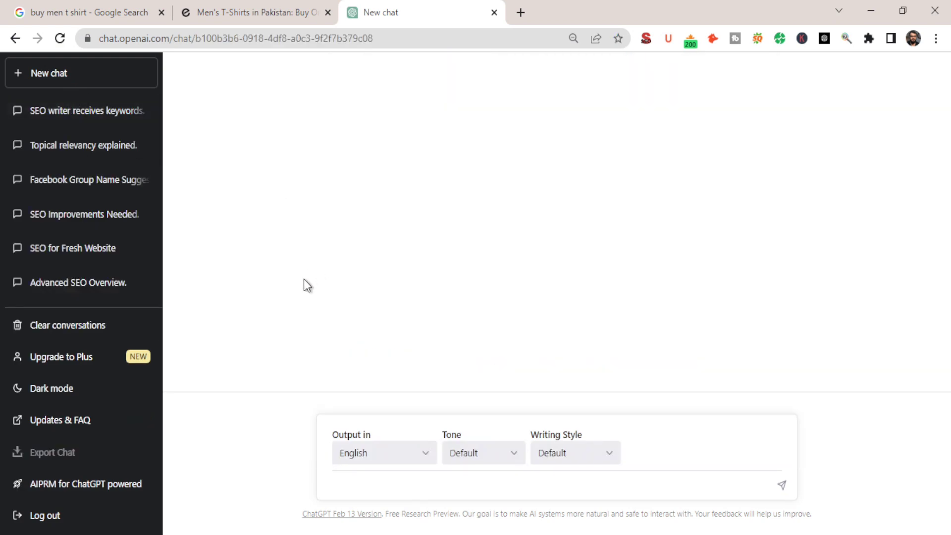
pyautogui.click(70, 114)
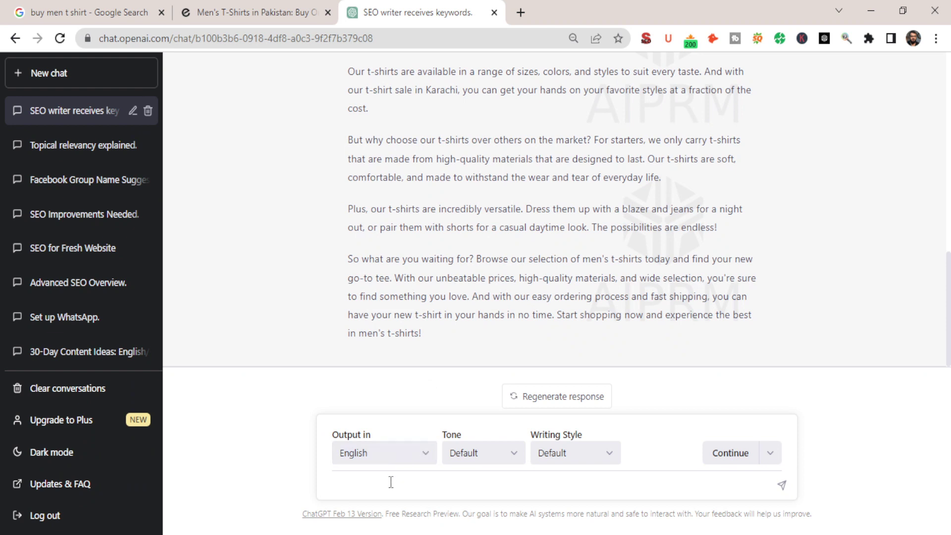
# Step: Paste the copied request for title tags and meta descriptions targeting "buy men t shirt" into the conversation and send it
pyautogui.hotkey('ctrl', 'f')
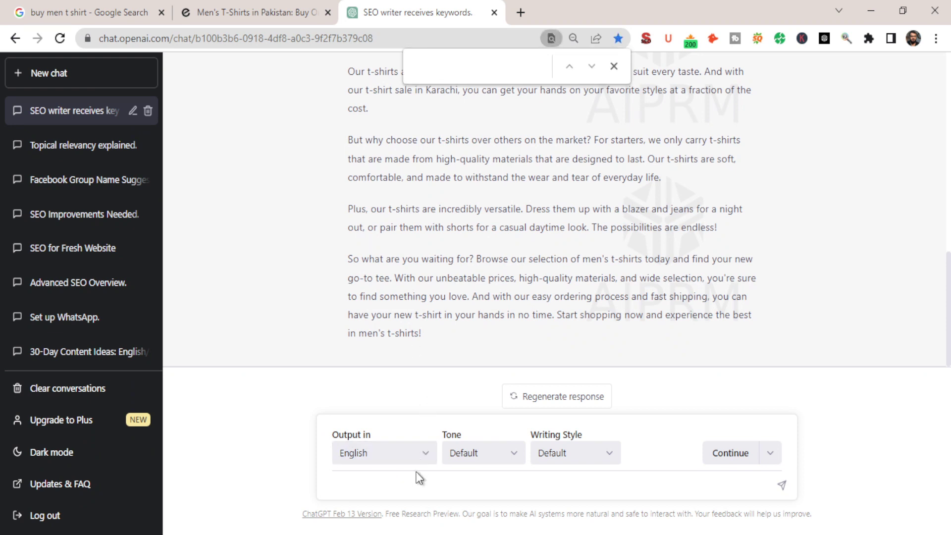
pyautogui.click(415, 484)
pyautogui.hotkey('ctrl', 'v')
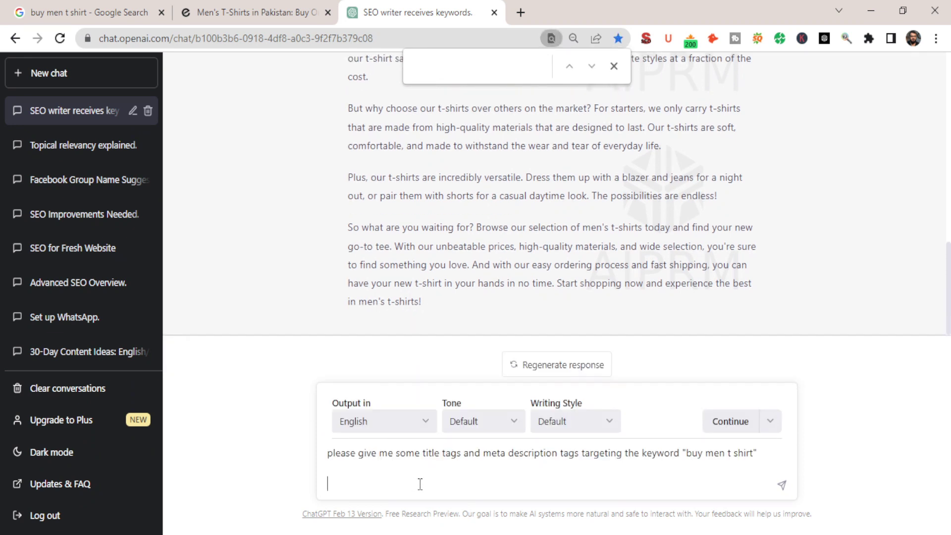
pyautogui.press('Return')
pyautogui.click(613, 67)
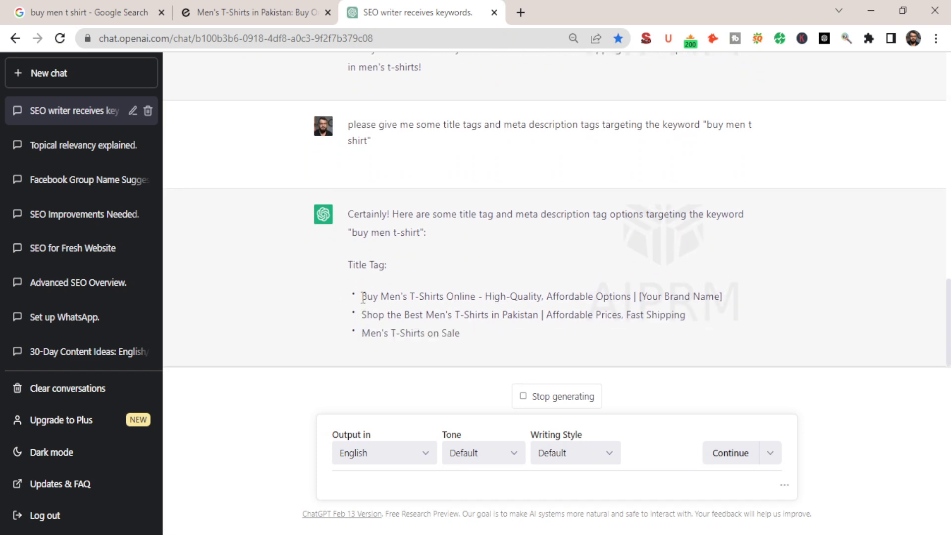
# Step: Highlight the first generated title tag and its [Your Brand Name] placeholder while reviewing the reply
pyautogui.moveTo(361, 296); pyautogui.dragTo(727, 290)
pyautogui.click(586, 292)
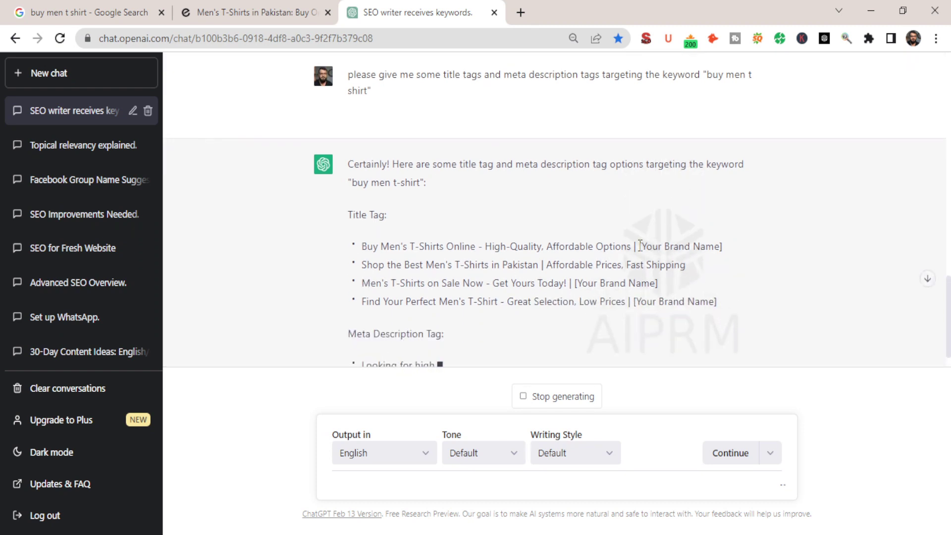
pyautogui.moveTo(639, 246); pyautogui.dragTo(729, 243)
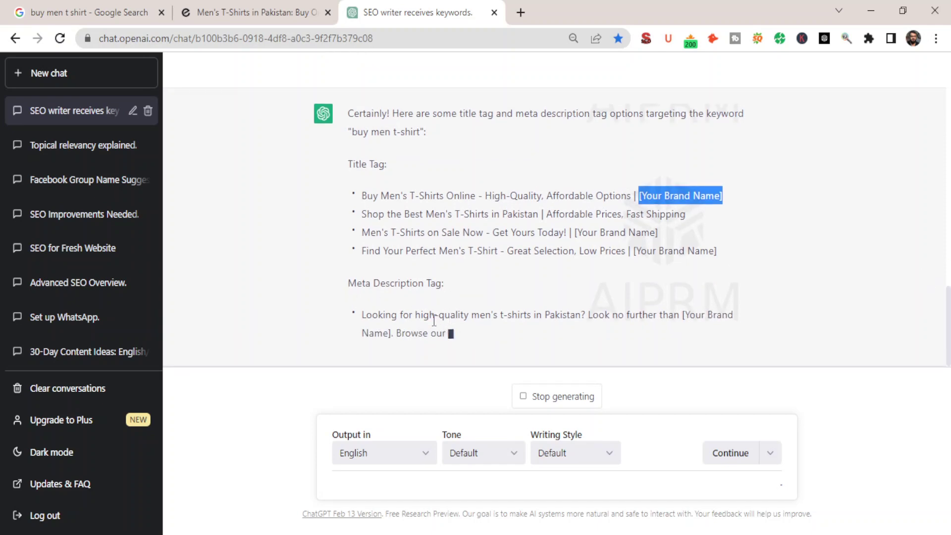
# Step: Switch to the edenrobe men's t-shirts category page and examine the area around the MEN T-SHIRTS heading
pyautogui.scroll(3, 421, 313)
pyautogui.click(252, 8)
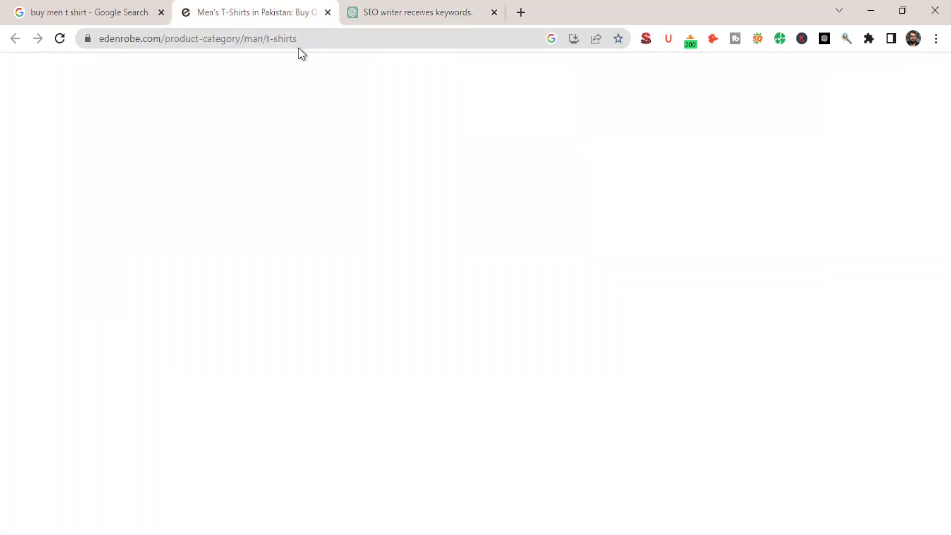
pyautogui.moveTo(396, 88)
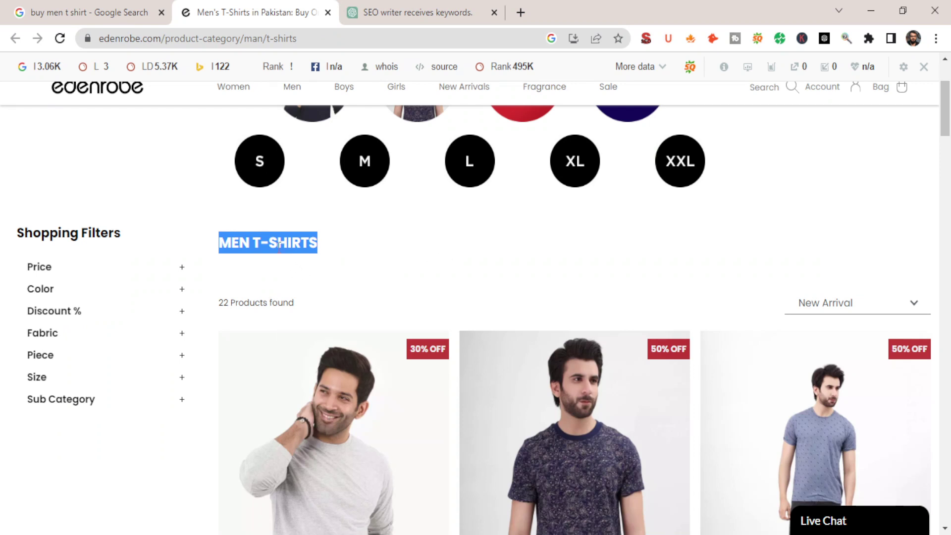
pyautogui.scroll(1, 521, 248)
pyautogui.scroll(2, 521, 248)
# Step: Return to the ChatGPT conversation and highlight the opening paragraphs of the generated category page content
pyautogui.click(403, 20)
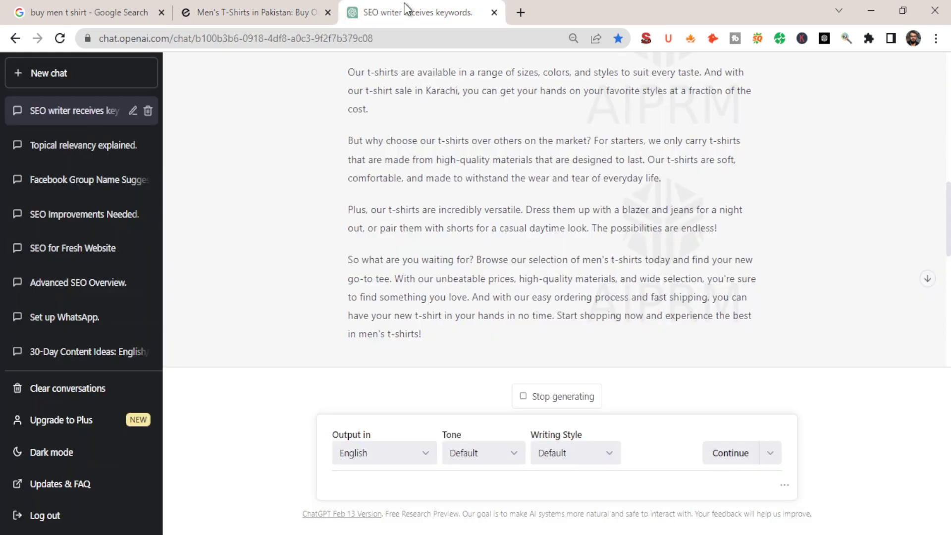
pyautogui.scroll(3, 389, 227)
pyautogui.moveTo(352, 80); pyautogui.dragTo(478, 278)
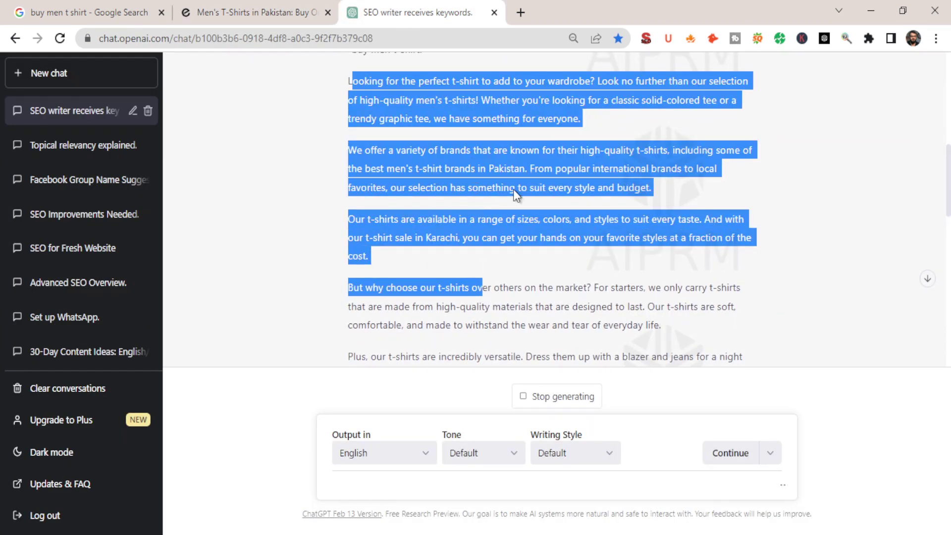
# Step: Inspect the edenrobe category page down to the space between the last product and the footer links
pyautogui.click(232, 11)
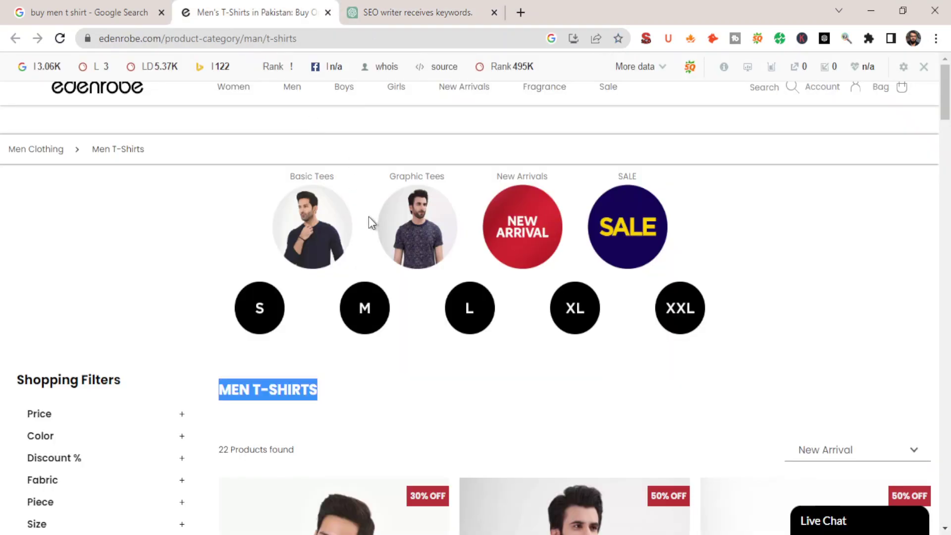
pyautogui.scroll(-10, 368, 216)
pyautogui.scroll(-15, 313, 202)
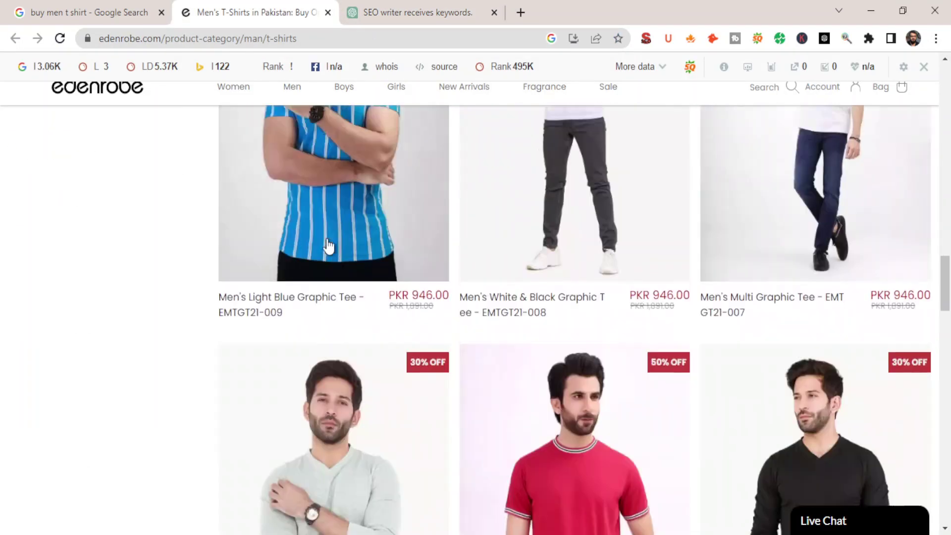
pyautogui.scroll(-15, 410, 299)
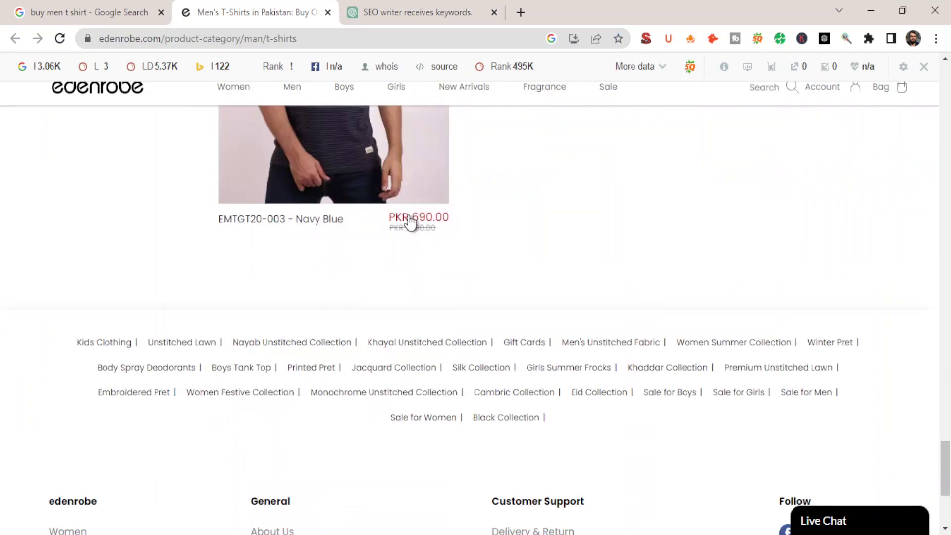
pyautogui.scroll(5, 346, 361)
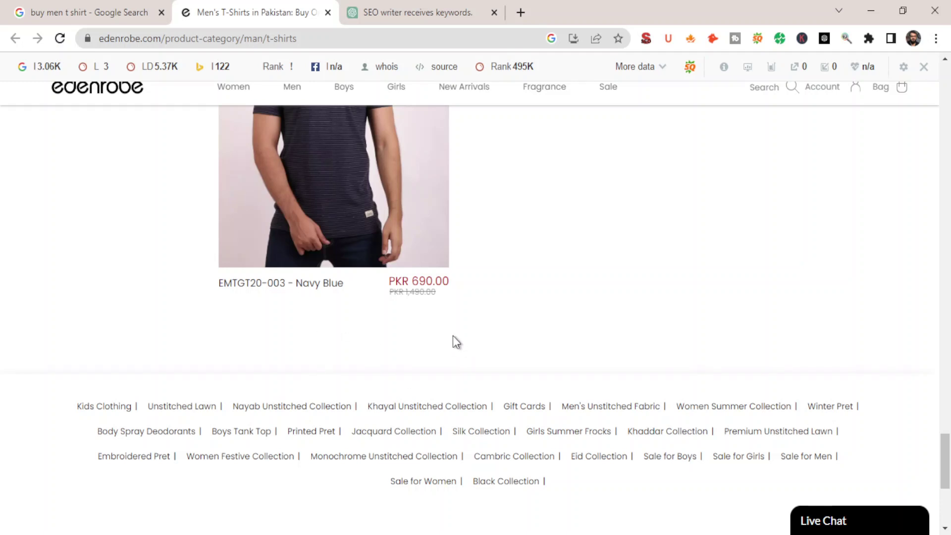
# Step: Go back to the top of the category page and check the space around the MEN T-SHIRTS heading
pyautogui.scroll(15, 455, 342)
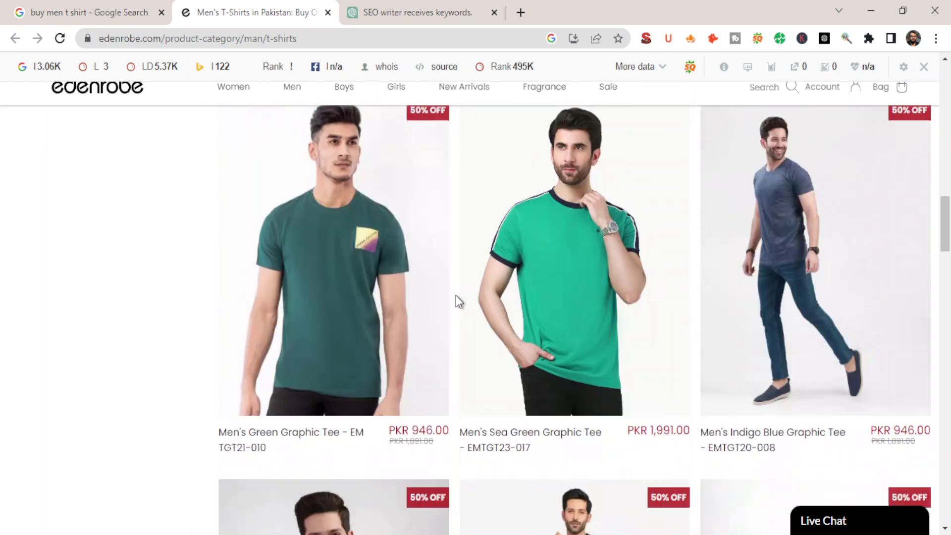
pyautogui.scroll(15, 456, 295)
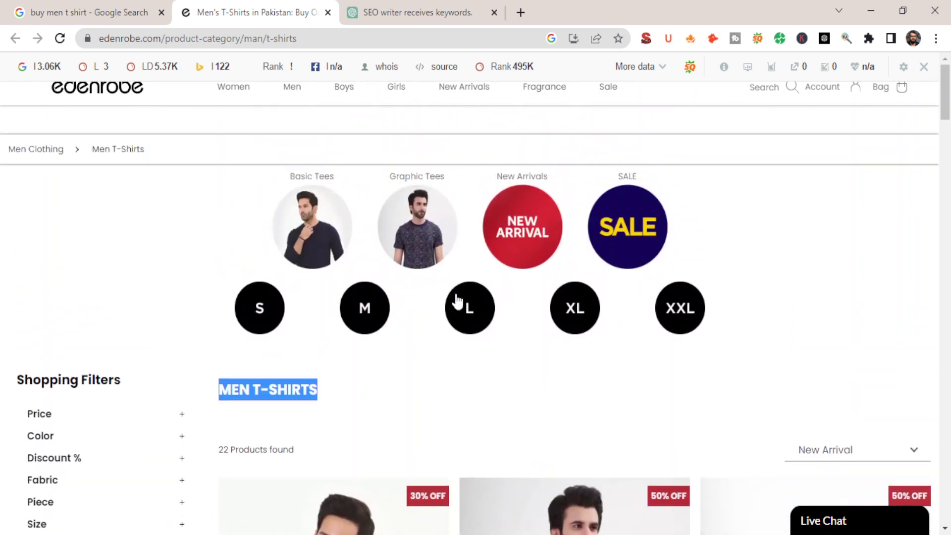
pyautogui.scroll(-2, 394, 356)
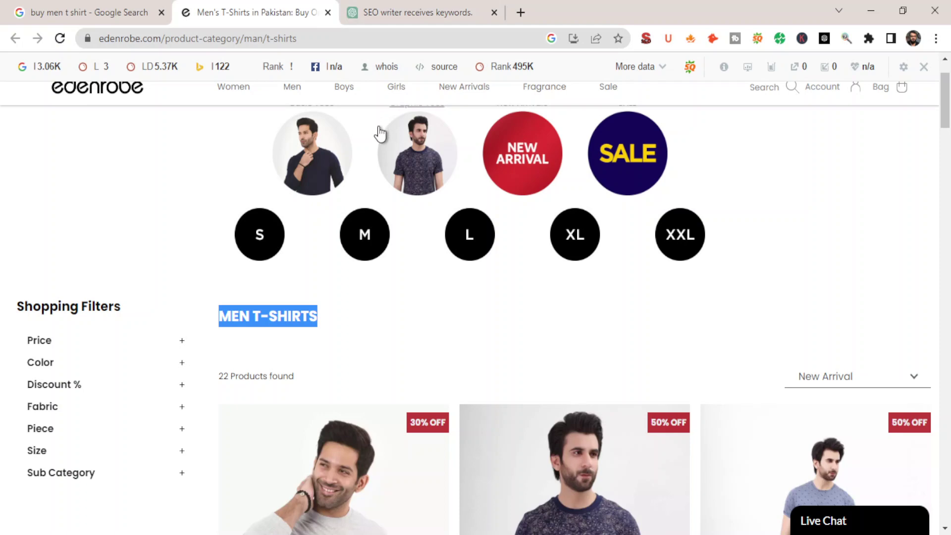
pyautogui.hotkey('ctrl', 'f')
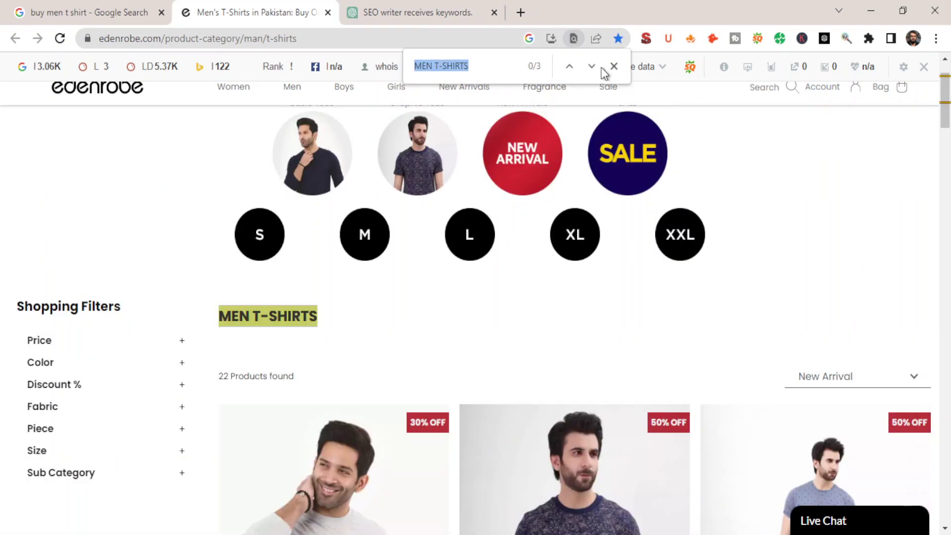
pyautogui.click(615, 66)
pyautogui.scroll(-3, 397, 346)
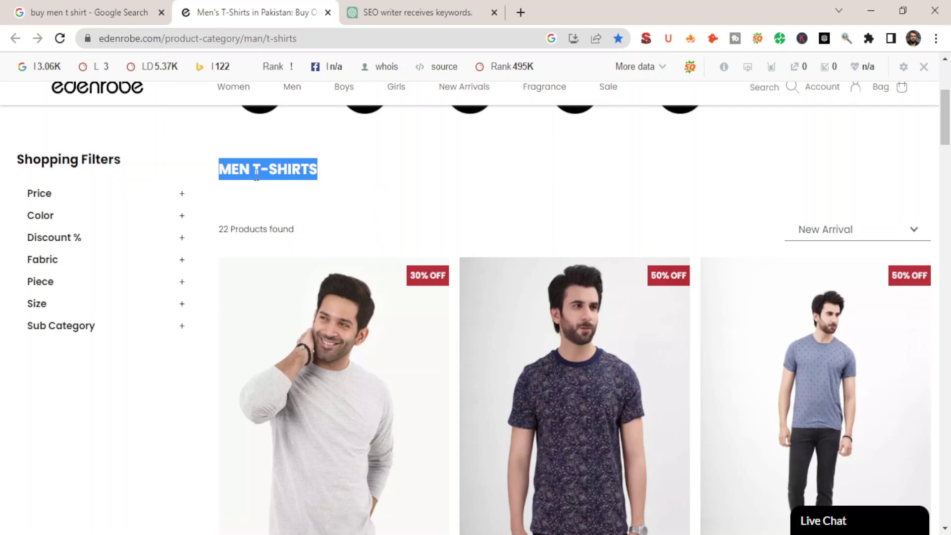
# Step: Compare the closing paragraphs of the generated content in ChatGPT with the product listing on the edenrobe page
pyautogui.click(398, 14)
pyautogui.scroll(-3, 320, 153)
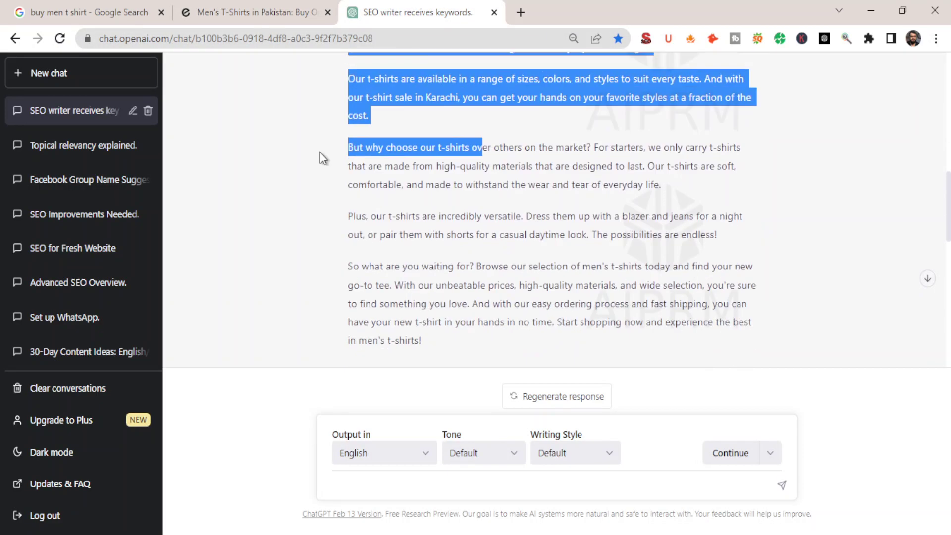
pyautogui.click(250, 12)
pyautogui.scroll(-10, 379, 325)
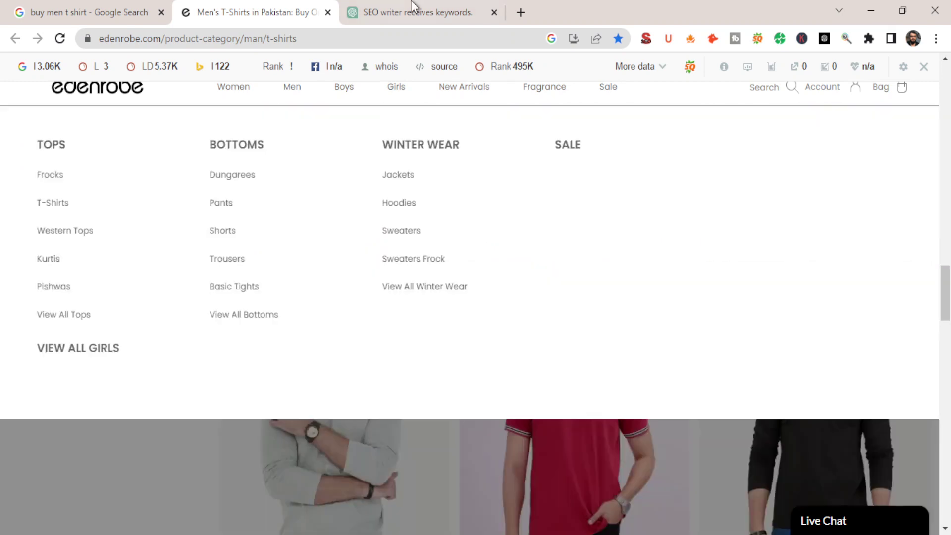
# Step: Review the generated tags in ChatGPT, highlighting the first title tags and the start of the first meta description
pyautogui.click(411, 6)
pyautogui.scroll(-8, 403, 261)
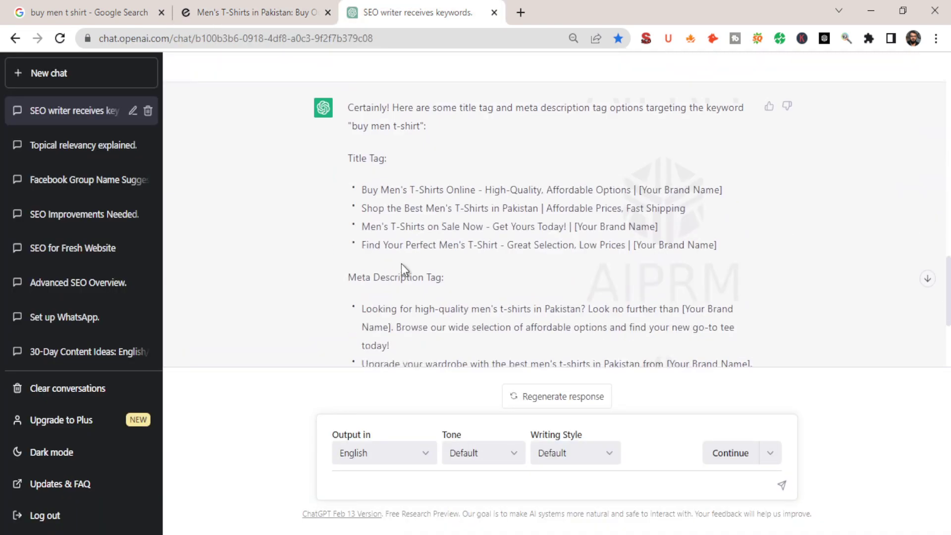
pyautogui.scroll(1, 374, 157)
pyautogui.moveTo(359, 123); pyautogui.dragTo(474, 165)
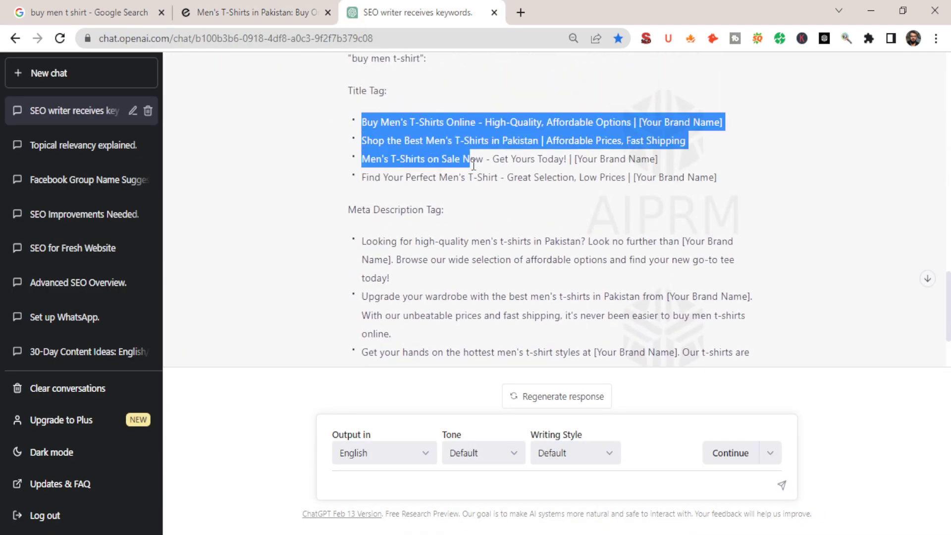
pyautogui.moveTo(421, 259); pyautogui.dragTo(361, 242)
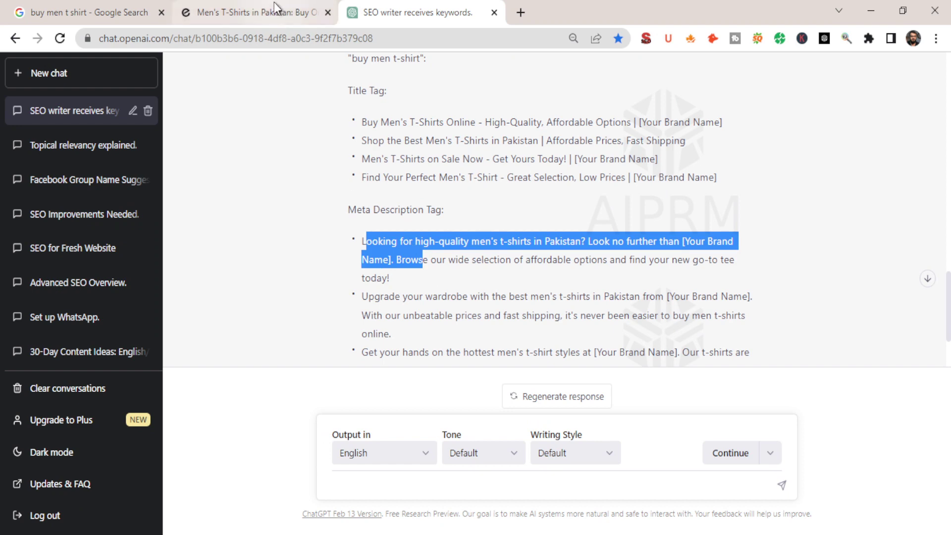
# Step: Return to the edenrobe men's t-shirts page and look over its product grid
pyautogui.click(262, 12)
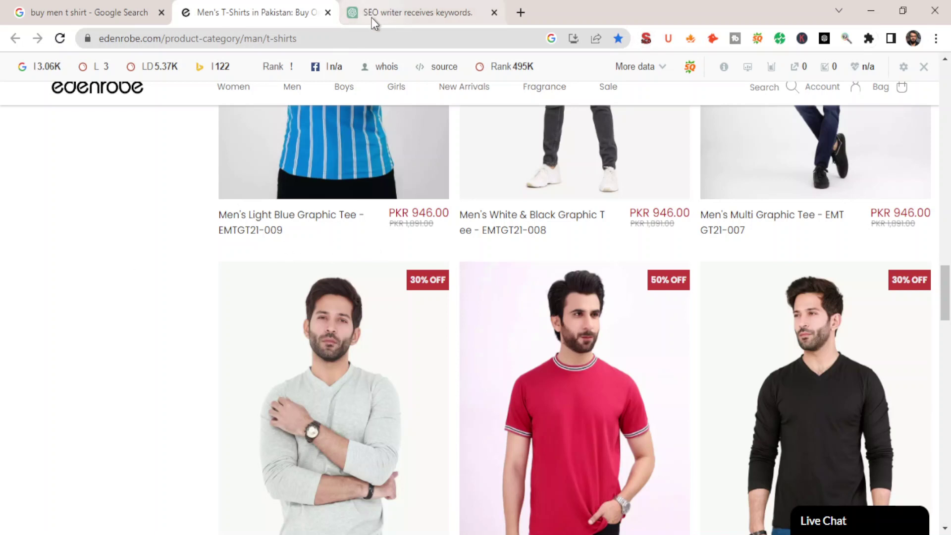
pyautogui.scroll(4, 446, 387)
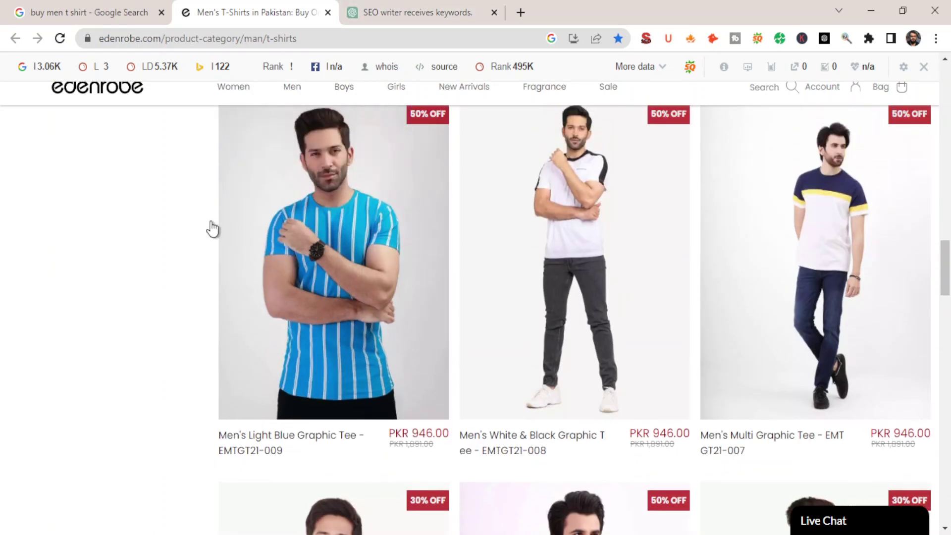